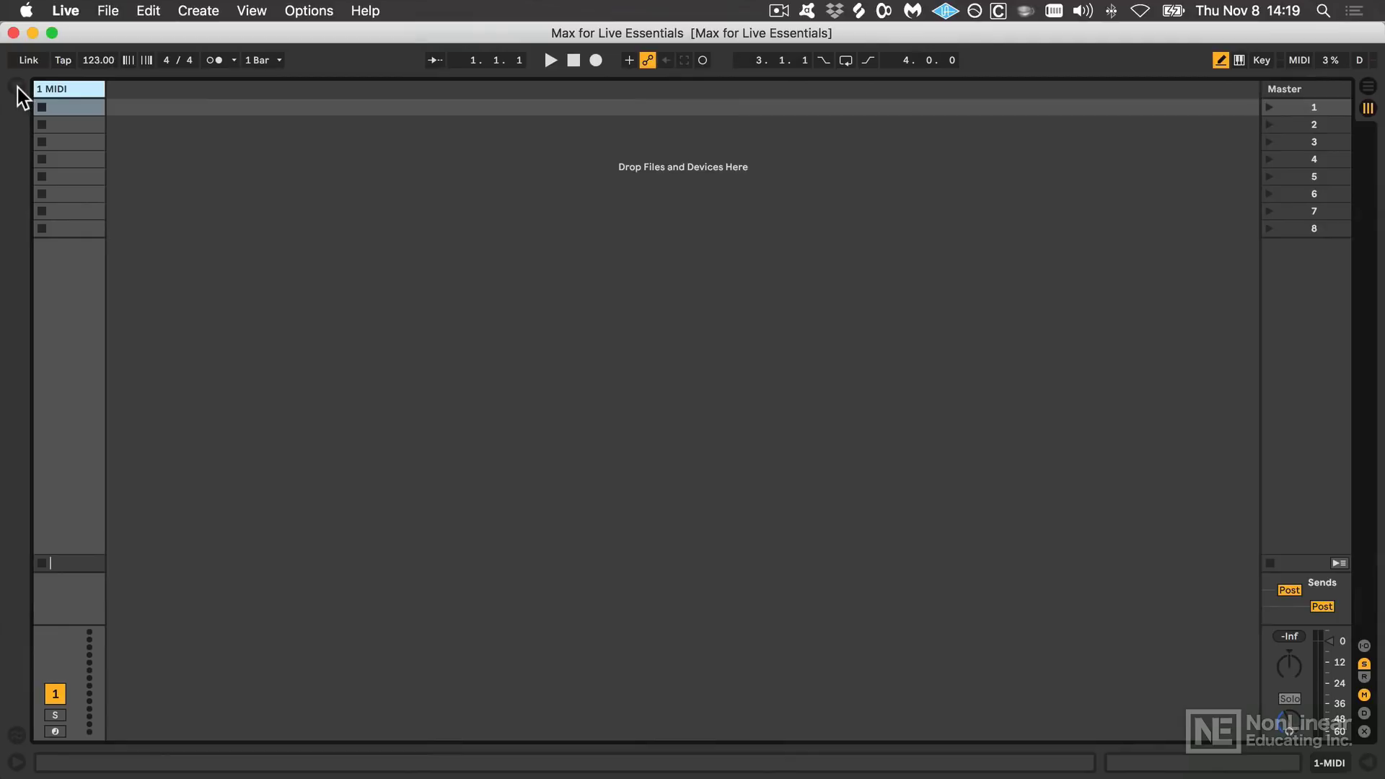
# Load an empty Drum Rack onto the MIDI track.
pyautogui.click(16, 85)
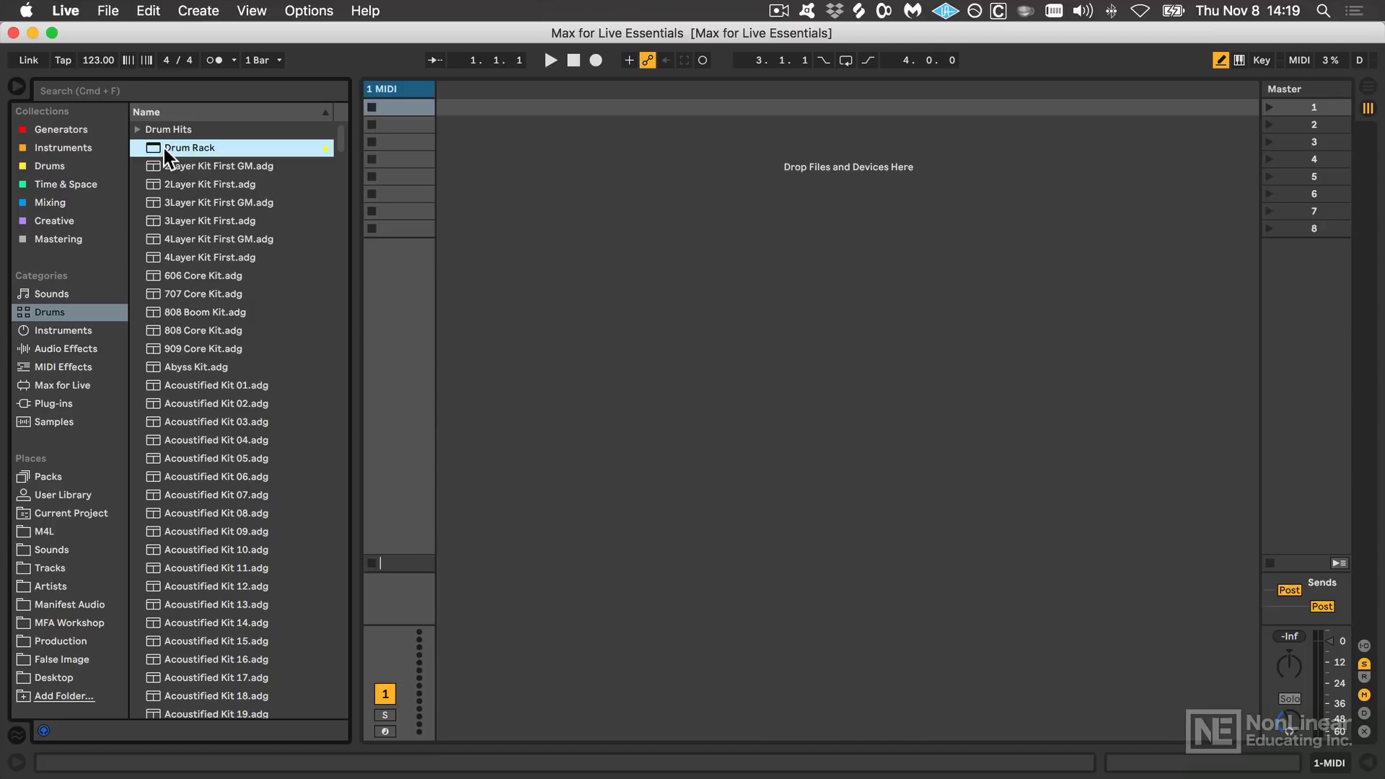
pyautogui.moveTo(322, 157); pyautogui.dragTo(400, 339)
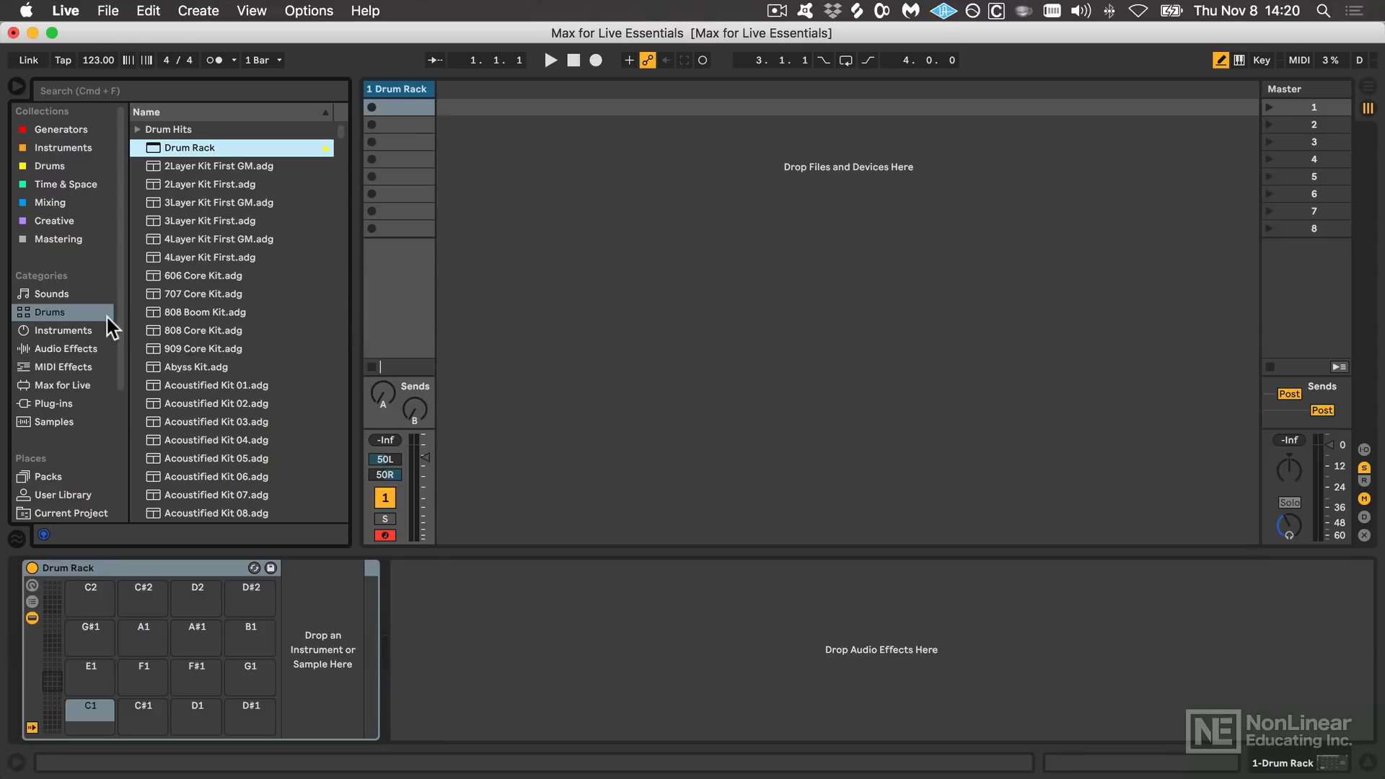
# Load the Max for Live instrument DS Kick onto the Drum Rack's C1 and C#1 pads, and select the C1 pad.
pyautogui.scroll(-3, 107, 317)
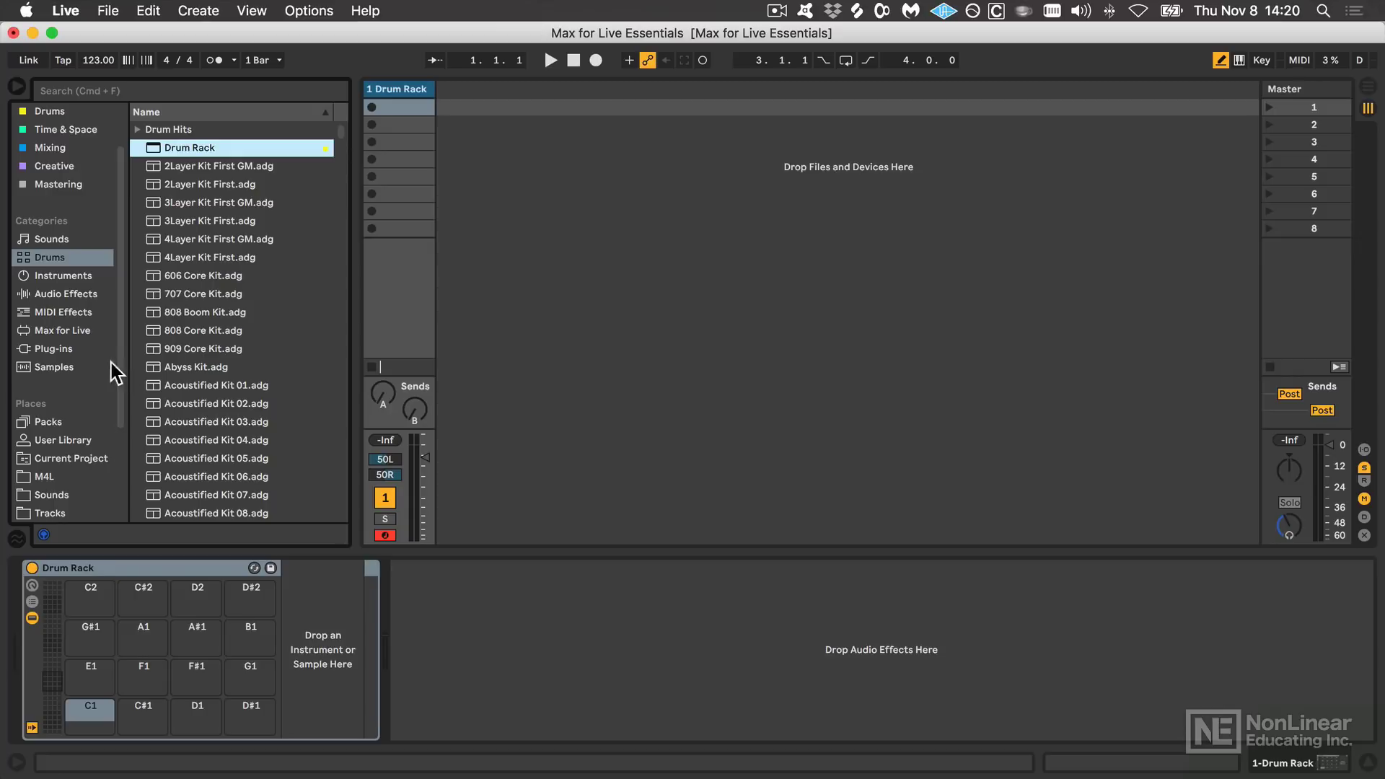
pyautogui.click(77, 330)
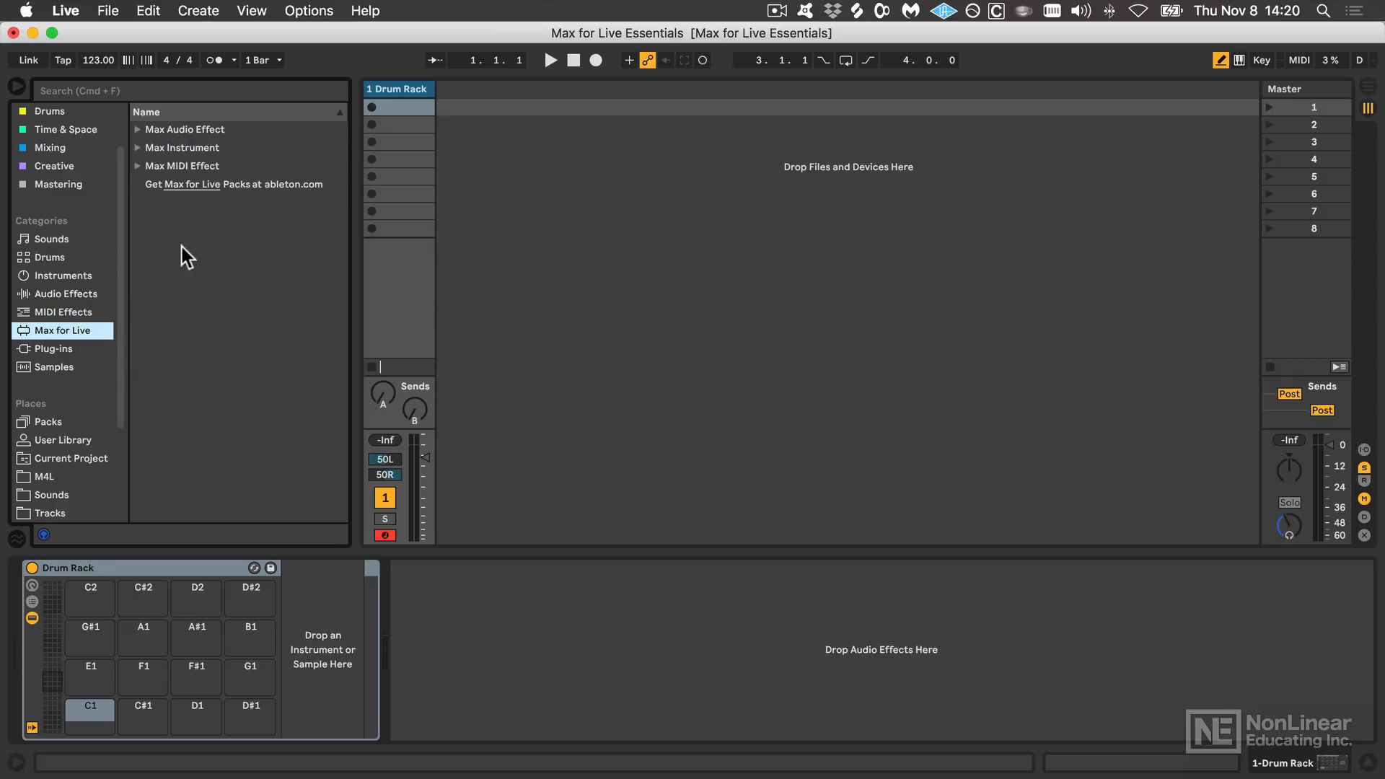
pyautogui.click(139, 148)
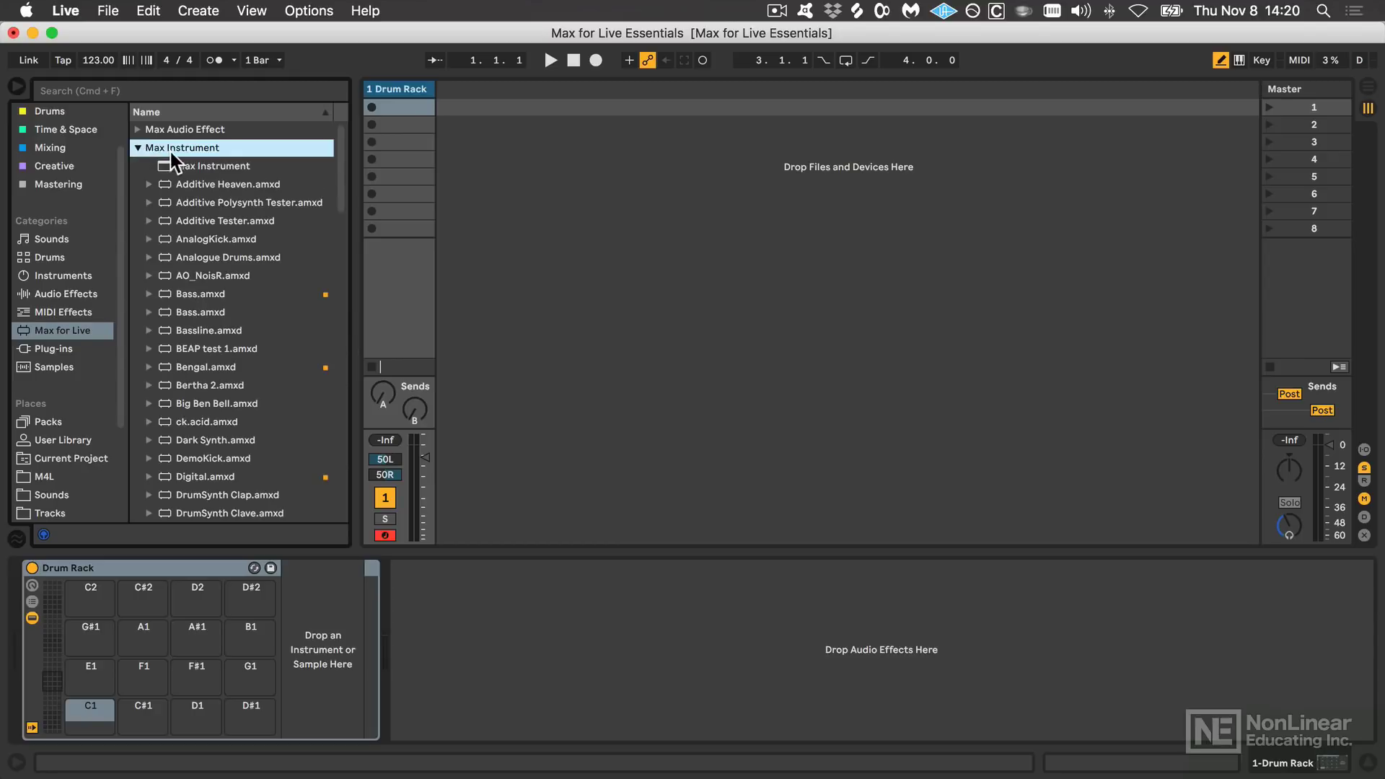
pyautogui.scroll(-2, 261, 311)
pyautogui.scroll(-6, 261, 311)
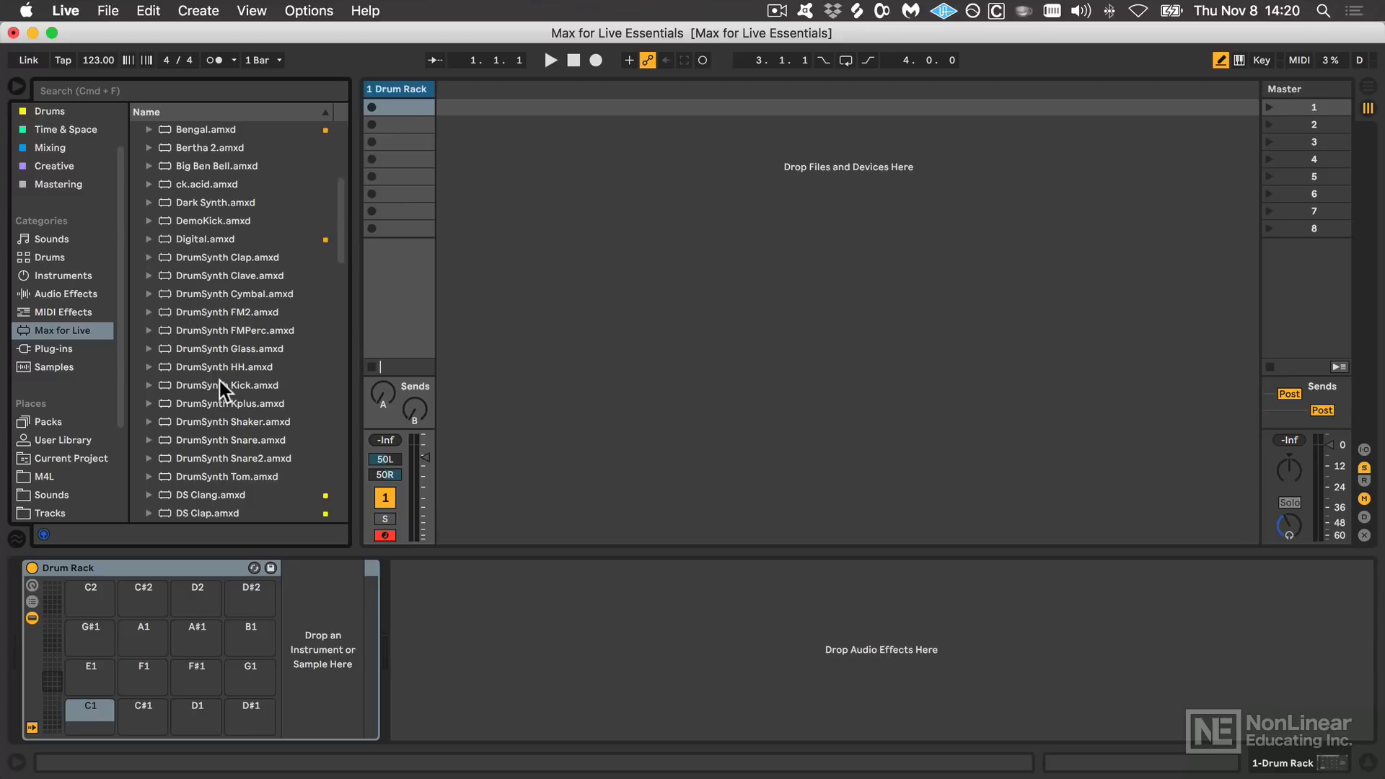
pyautogui.scroll(-7, 225, 390)
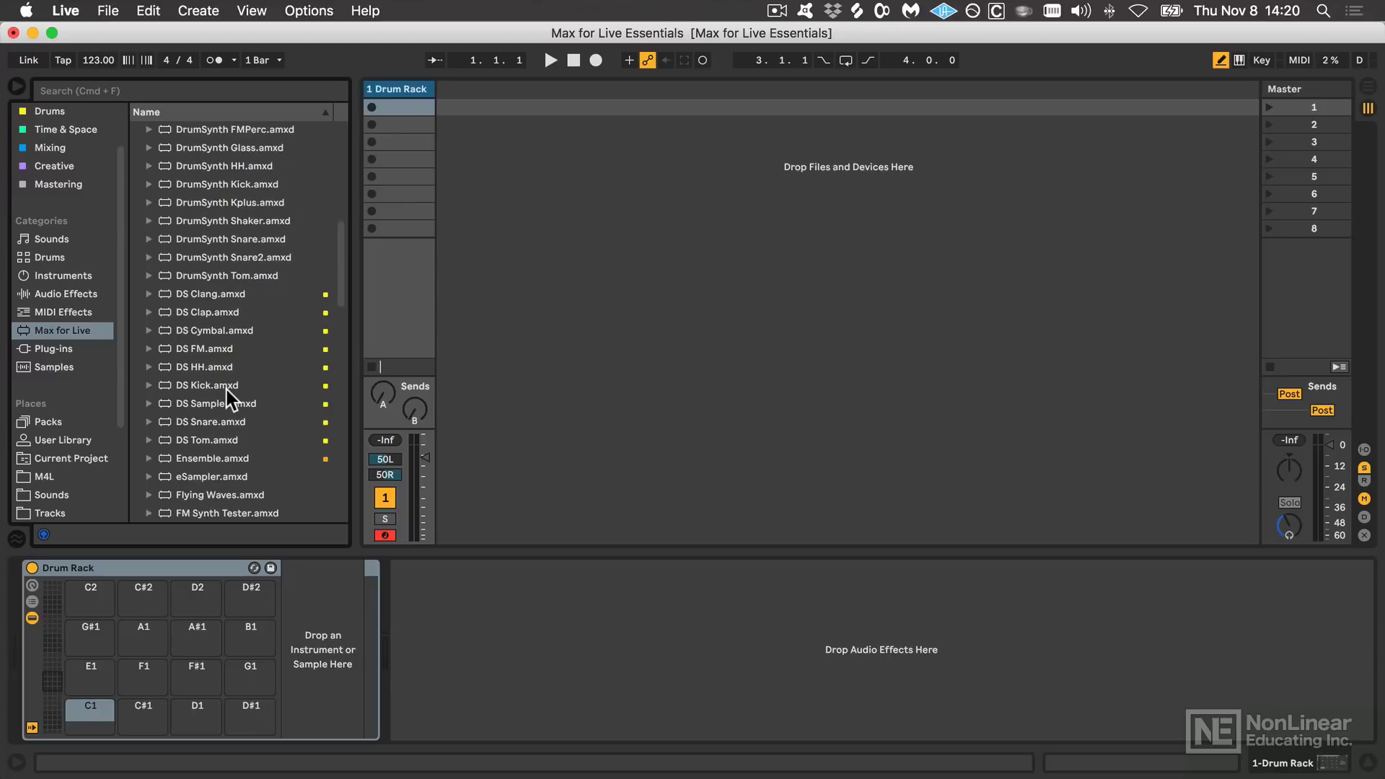
pyautogui.scroll(-2, 226, 389)
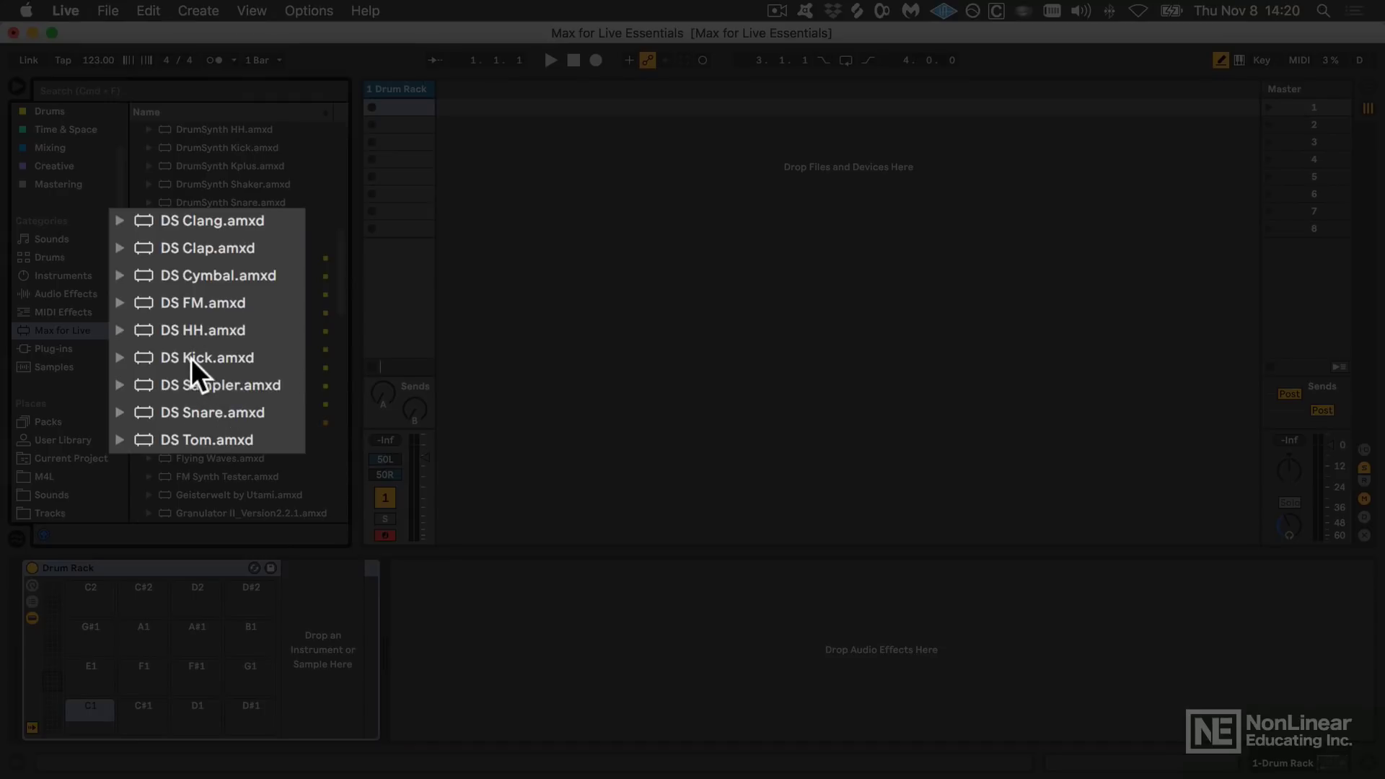
pyautogui.moveTo(189, 351); pyautogui.dragTo(93, 703)
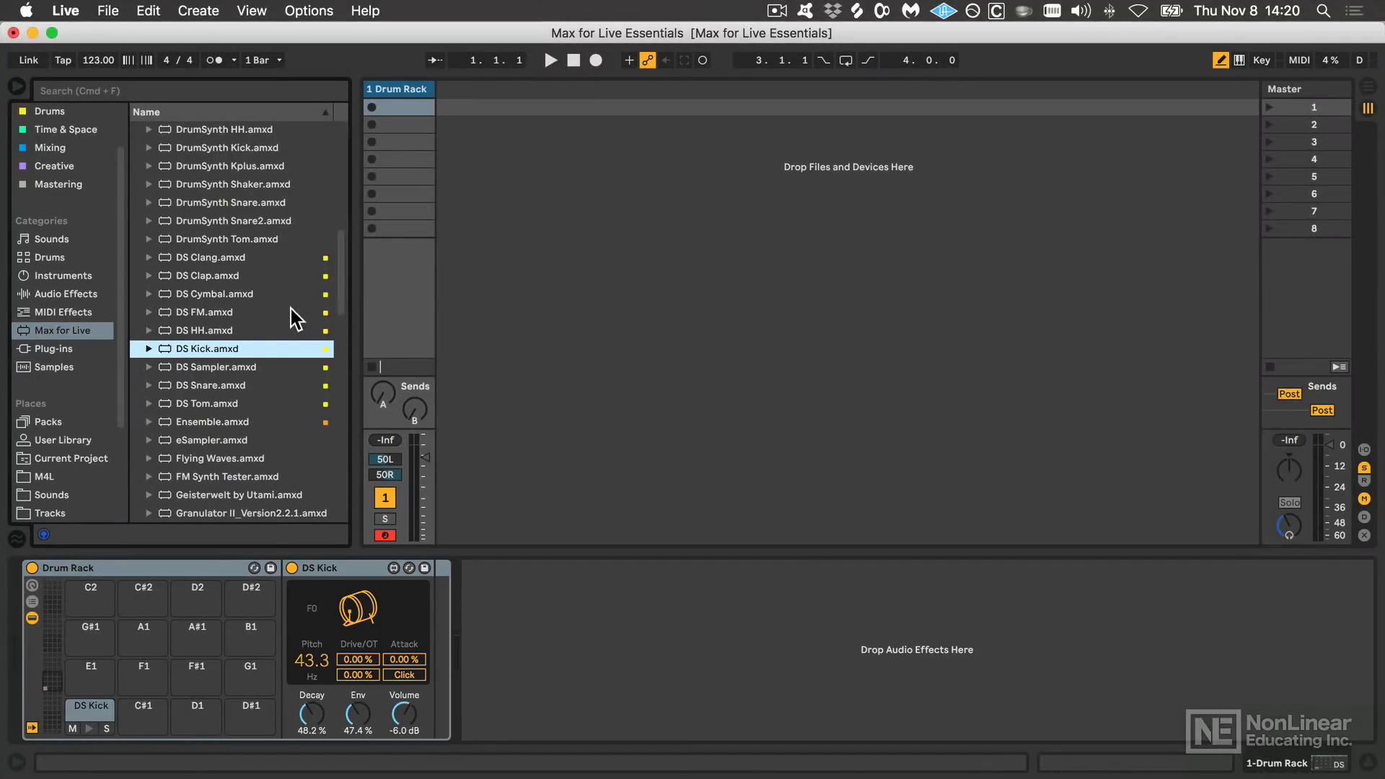
pyautogui.moveTo(200, 353); pyautogui.dragTo(152, 717)
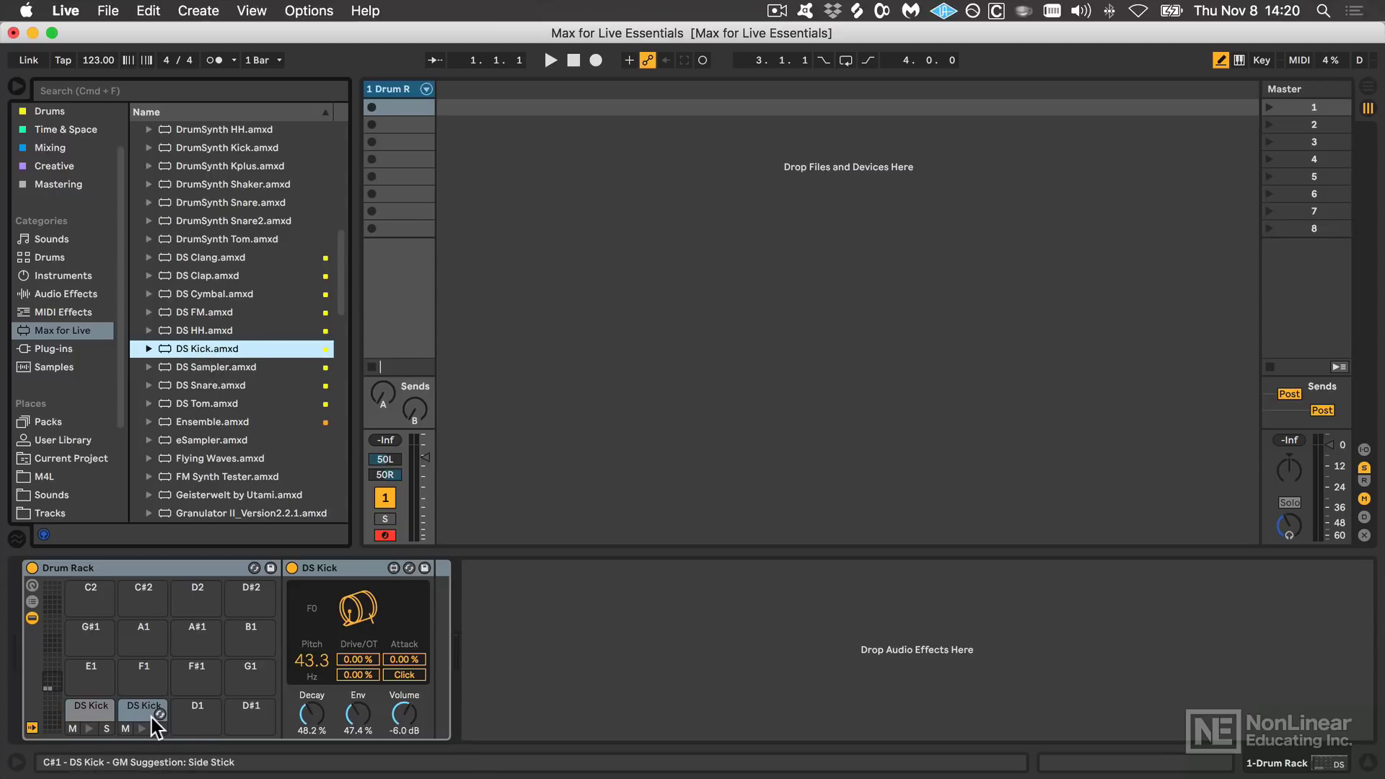
pyautogui.click(91, 711)
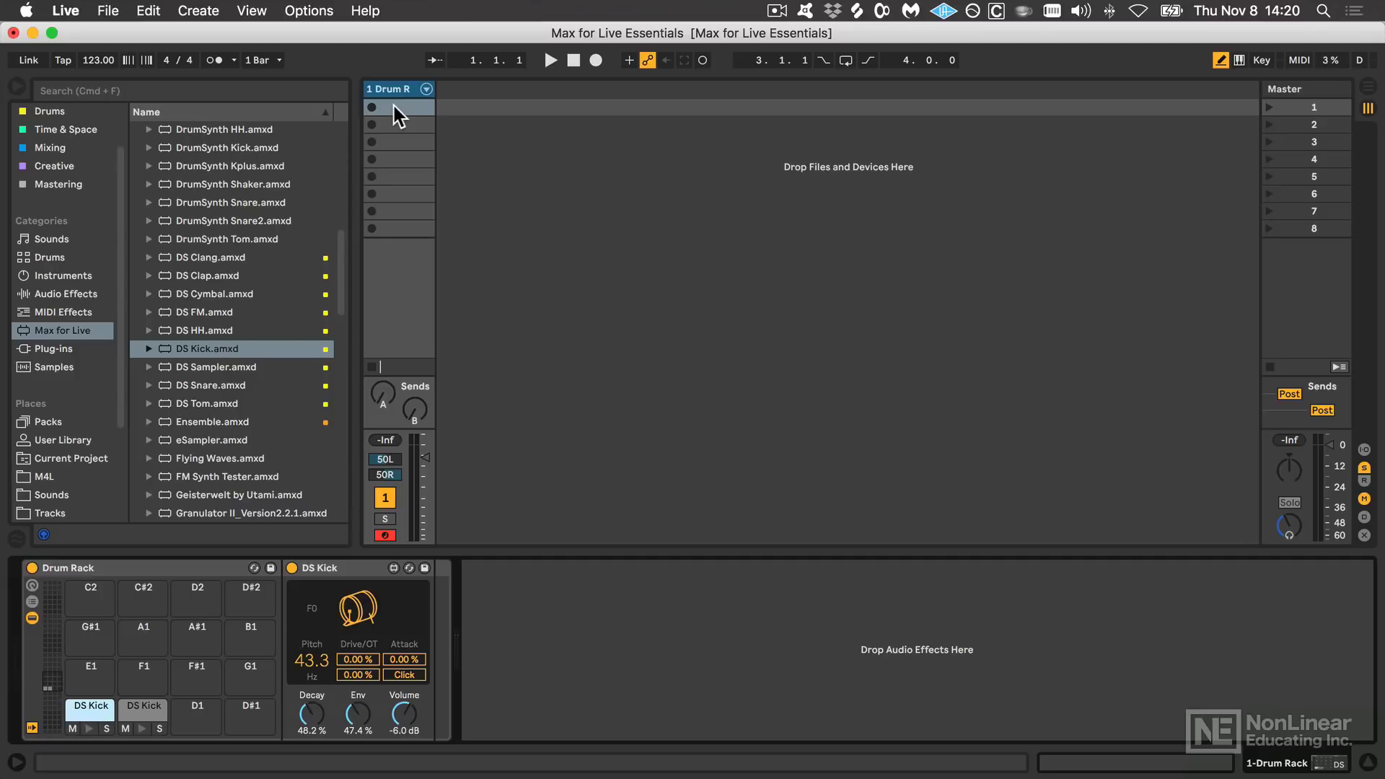
# Create a clip in the drum track's first slot with a C1 kick note on each of the four beats, and launch it.
pyautogui.click(14, 83)
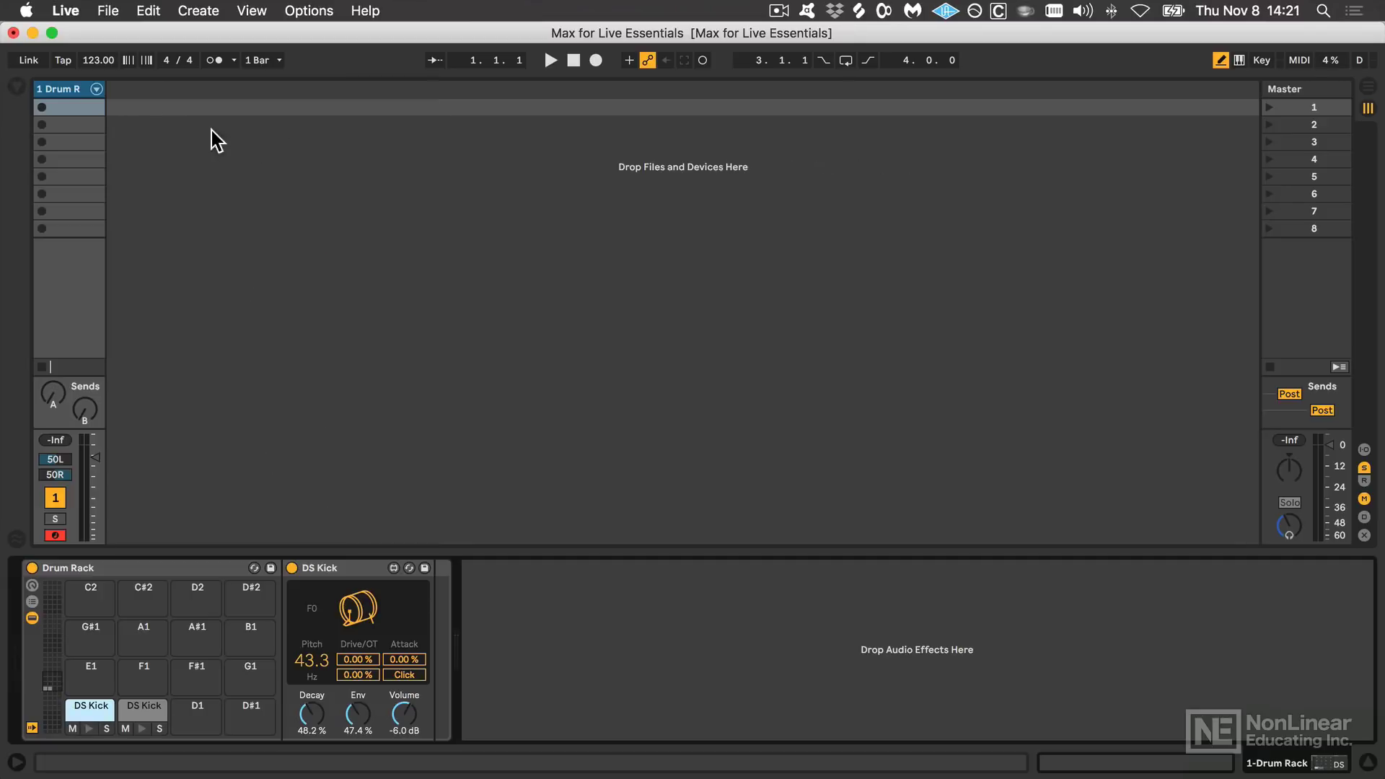
pyautogui.doubleClick(76, 106)
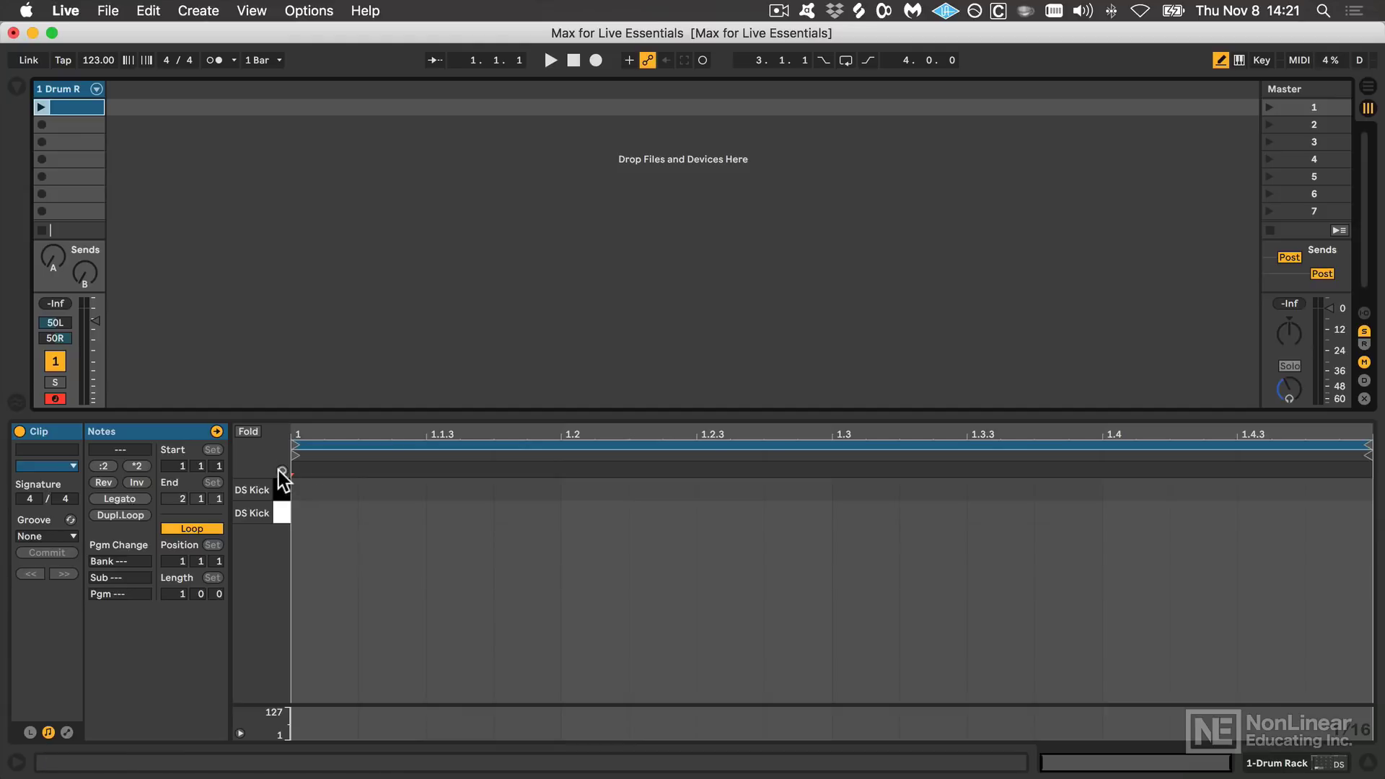
pyautogui.click(341, 512)
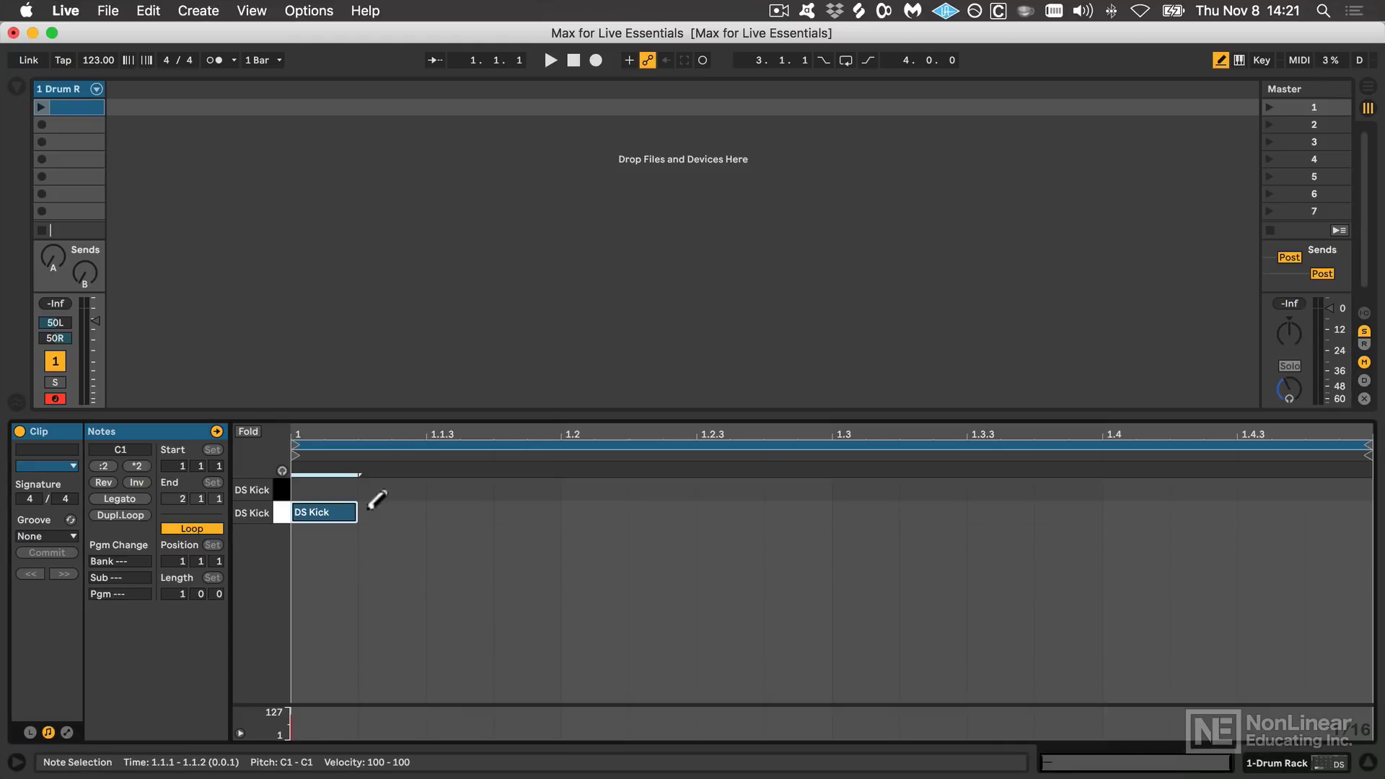
pyautogui.click(595, 510)
pyautogui.click(865, 510)
pyautogui.click(1132, 508)
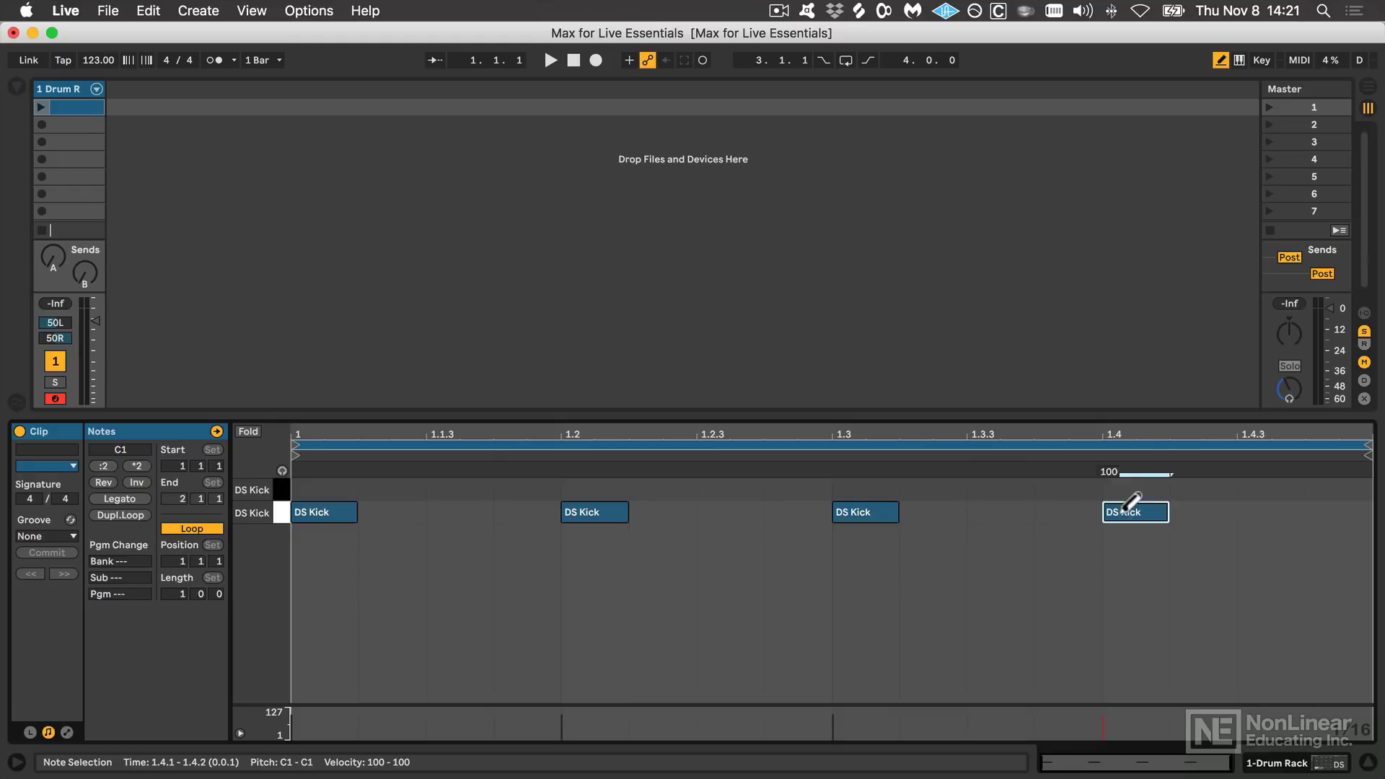
pyautogui.click(41, 106)
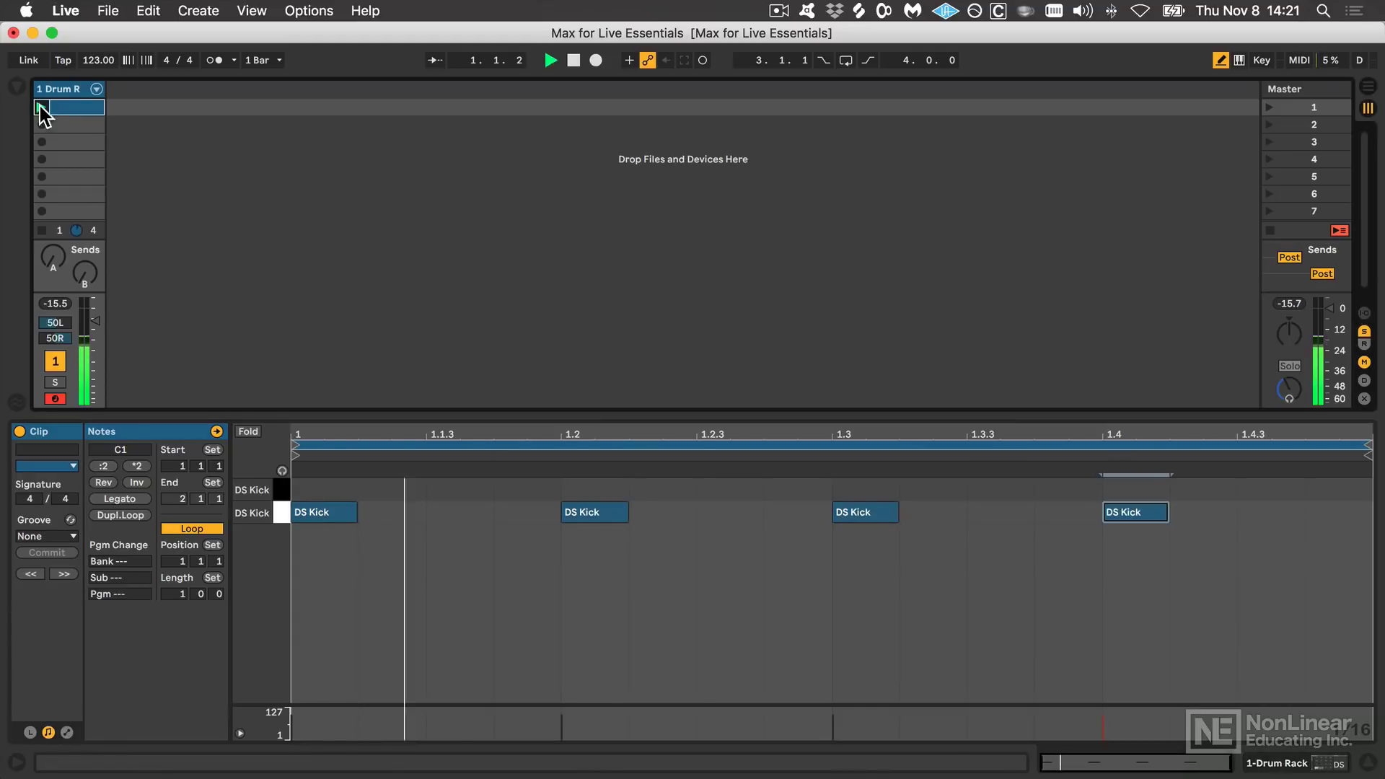
# Set the C1 pad's DS Kick pitch to 40.5 Hz and enable its Click attack.
pyautogui.click(66, 85)
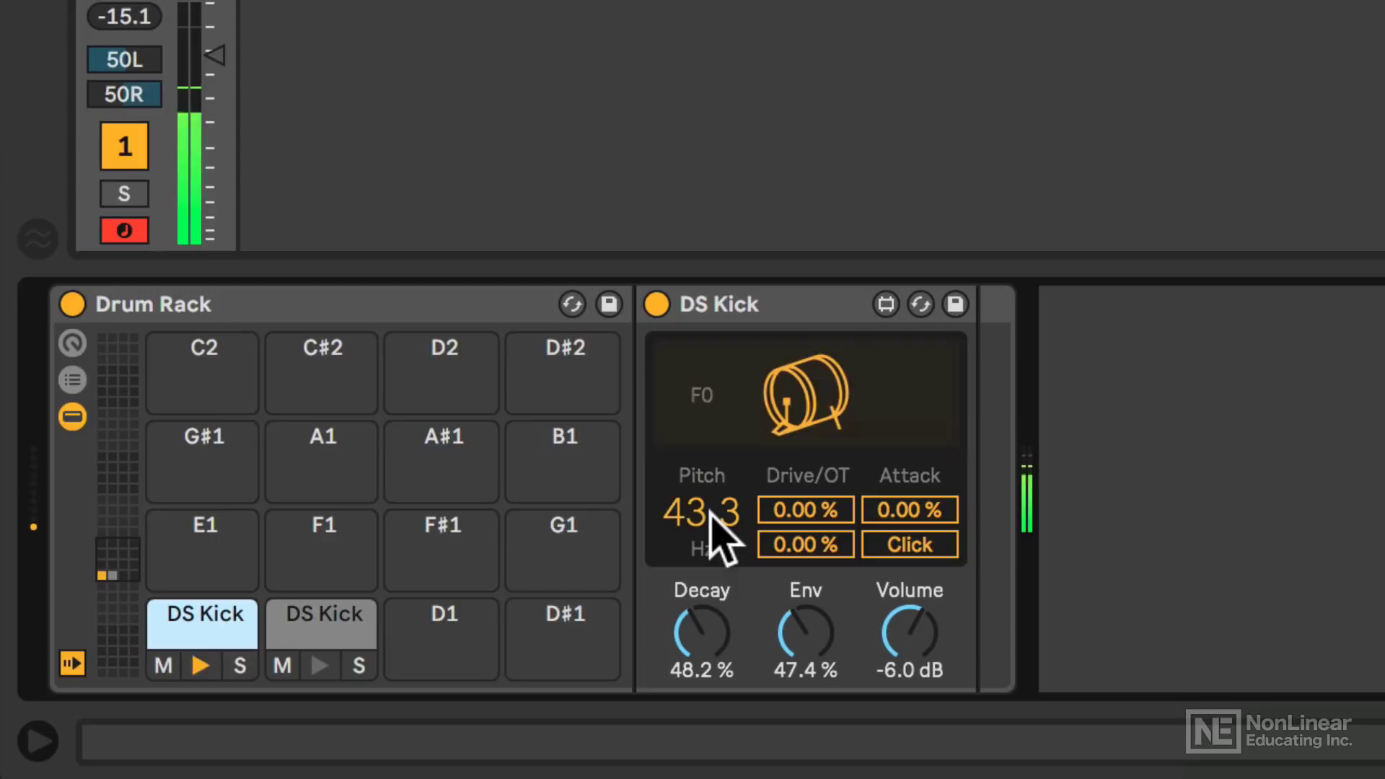
pyautogui.moveTo(717, 505)
pyautogui.mouseDown()
pyautogui.moveTo(742, 417)
pyautogui.moveTo(724, 510)
pyautogui.mouseUp()
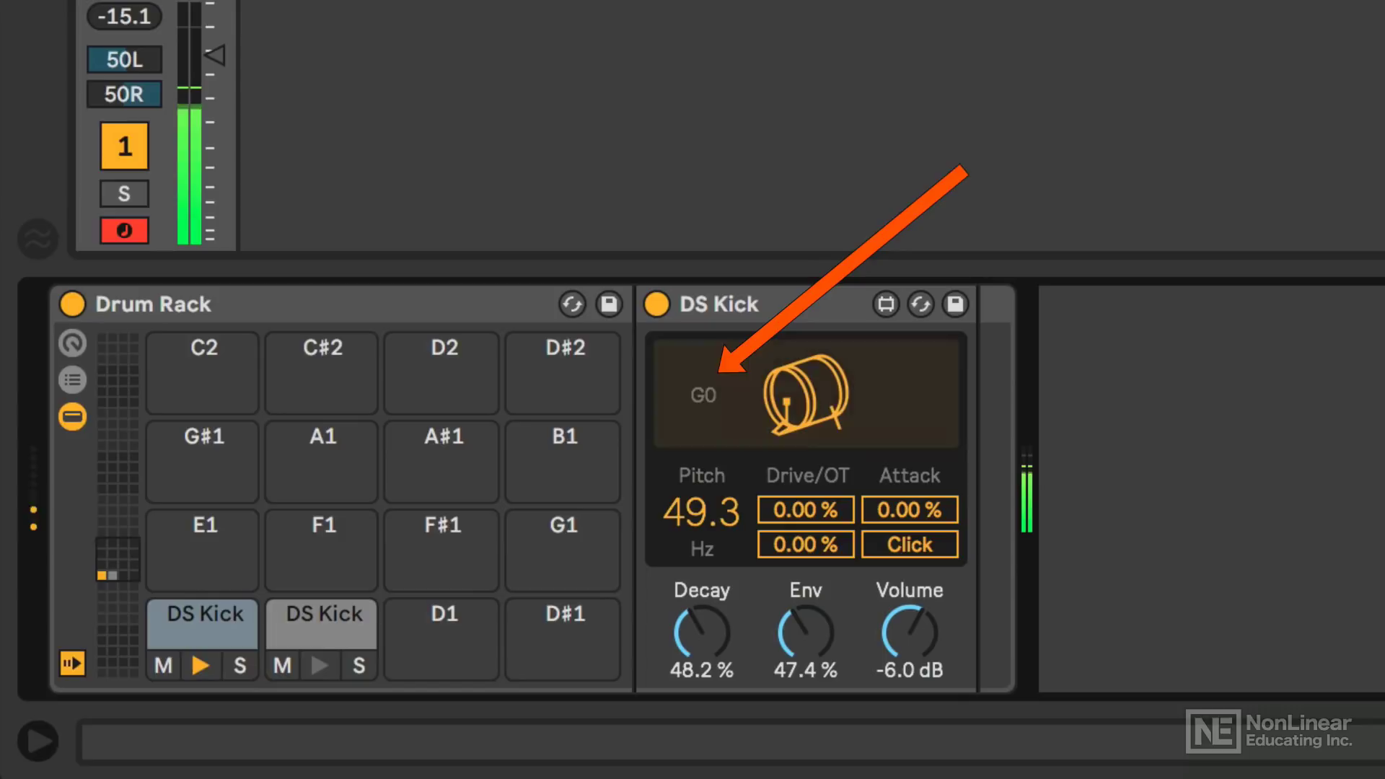
pyautogui.moveTo(701, 512); pyautogui.dragTo(701, 546)
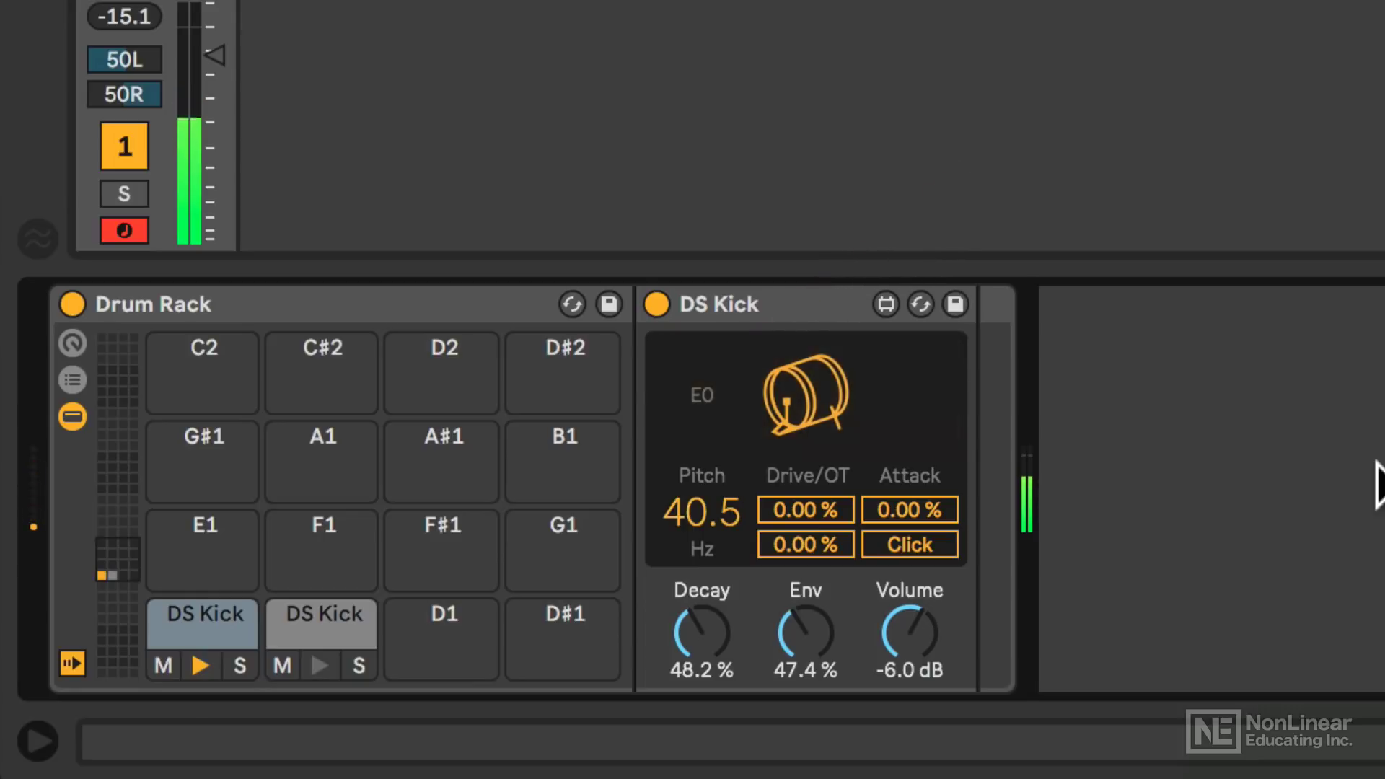
pyautogui.click(929, 547)
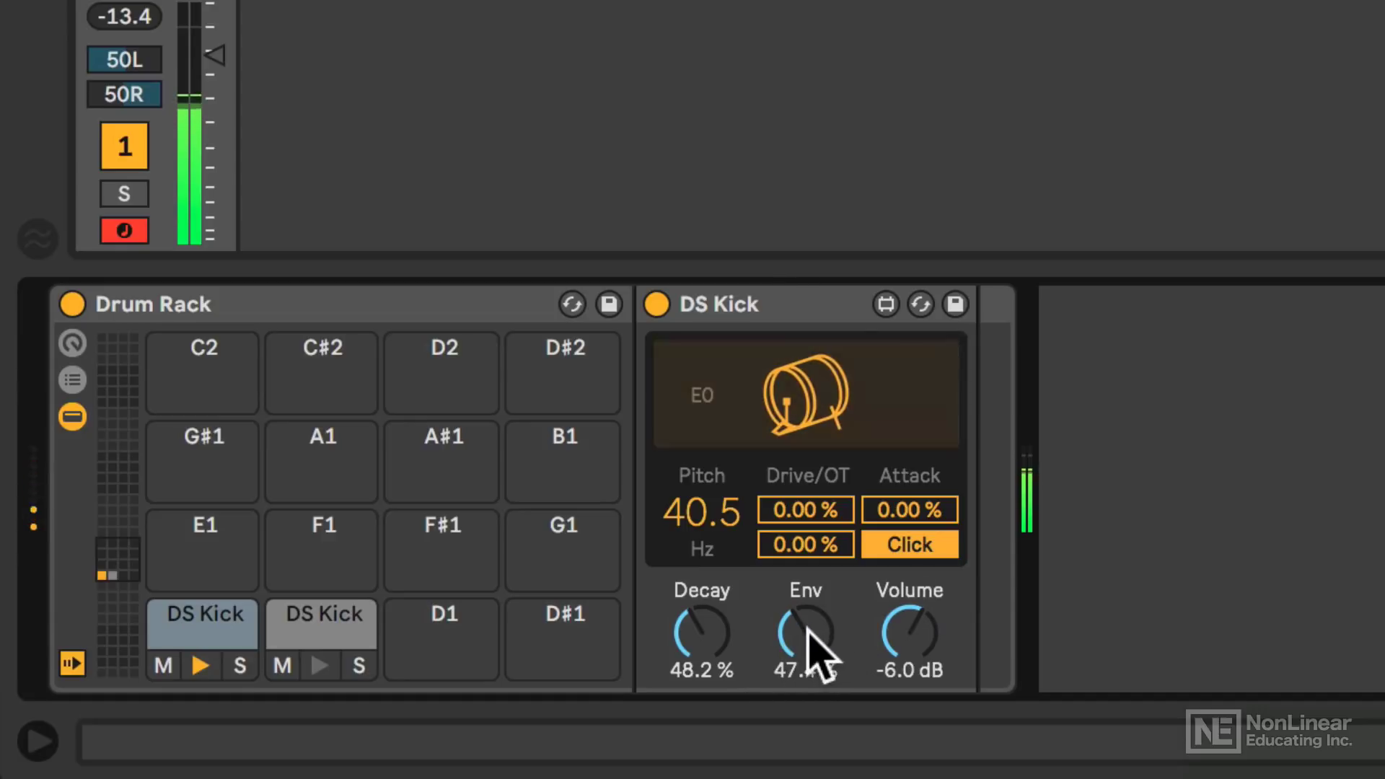
# Sweep the DS Kick's Env between 92.4% and 0%, settle it at 42.8%, and set Decay to 42.8%.
pyautogui.moveTo(815, 652); pyautogui.dragTo(814, 586)
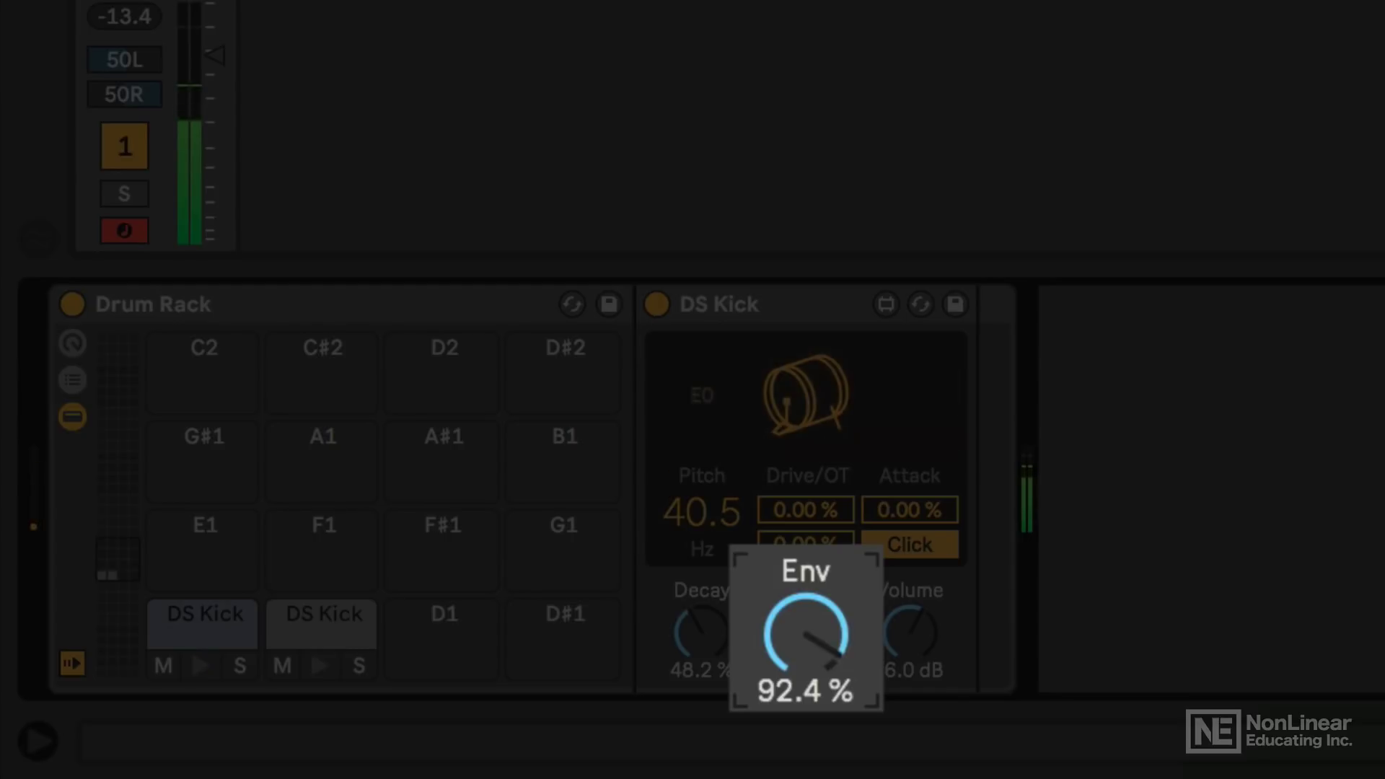
pyautogui.moveTo(815, 586); pyautogui.dragTo(815, 721)
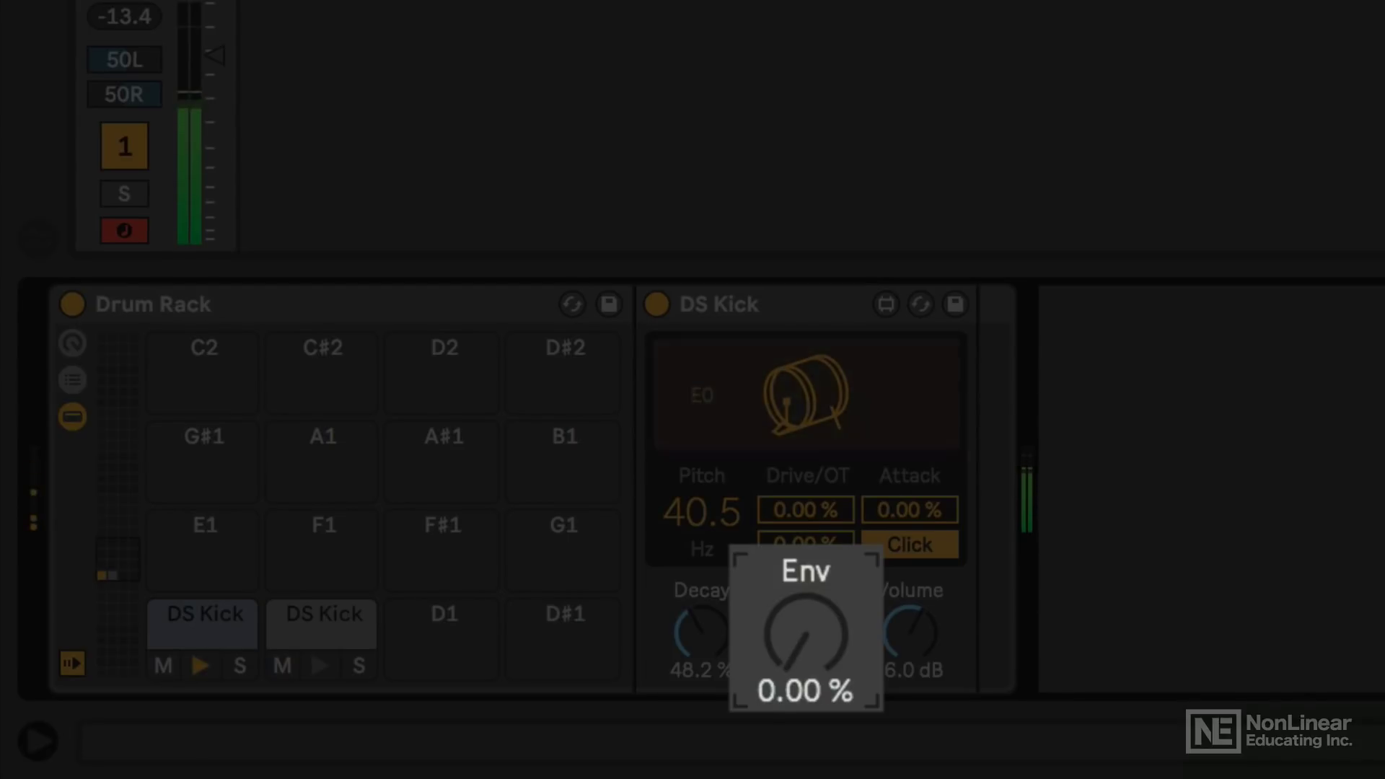
pyautogui.moveTo(815, 721); pyautogui.dragTo(814, 653)
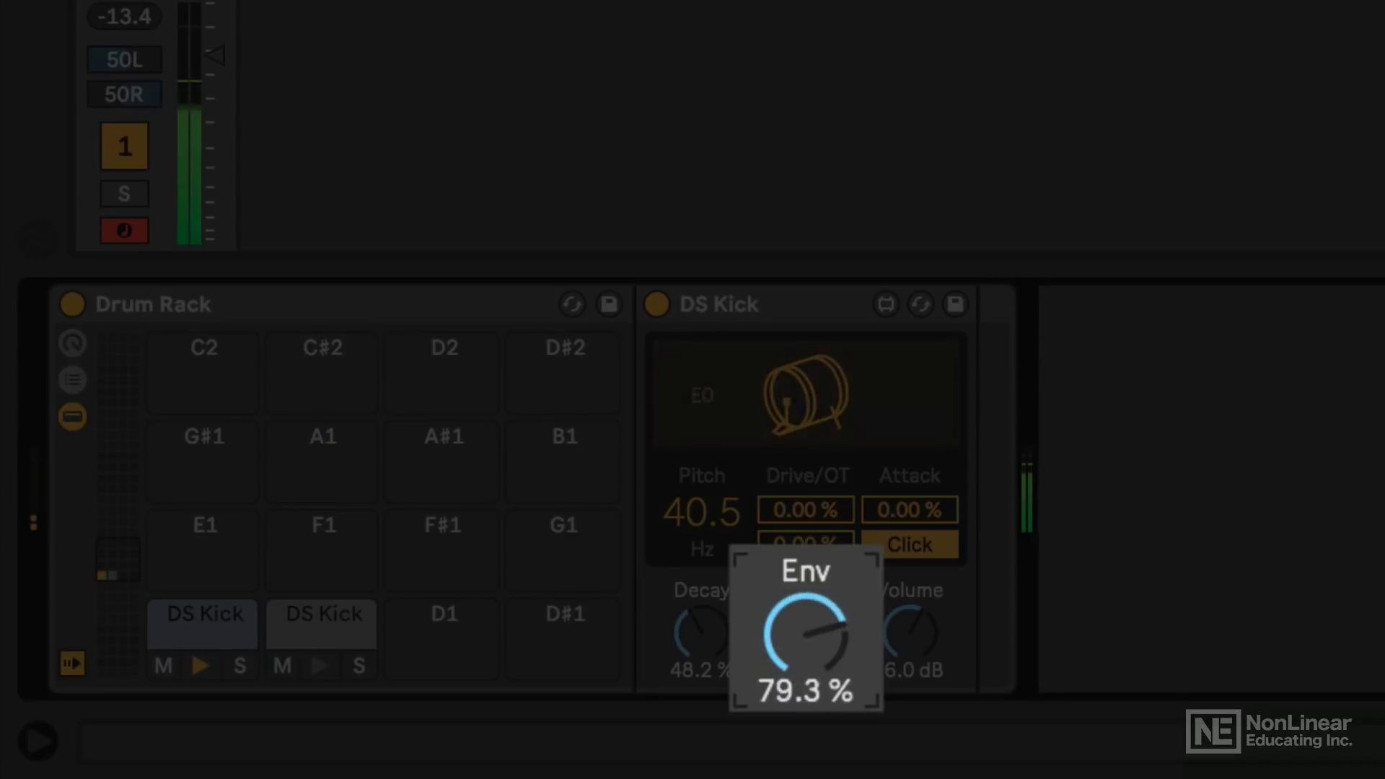
pyautogui.moveTo(806, 633); pyautogui.dragTo(806, 685)
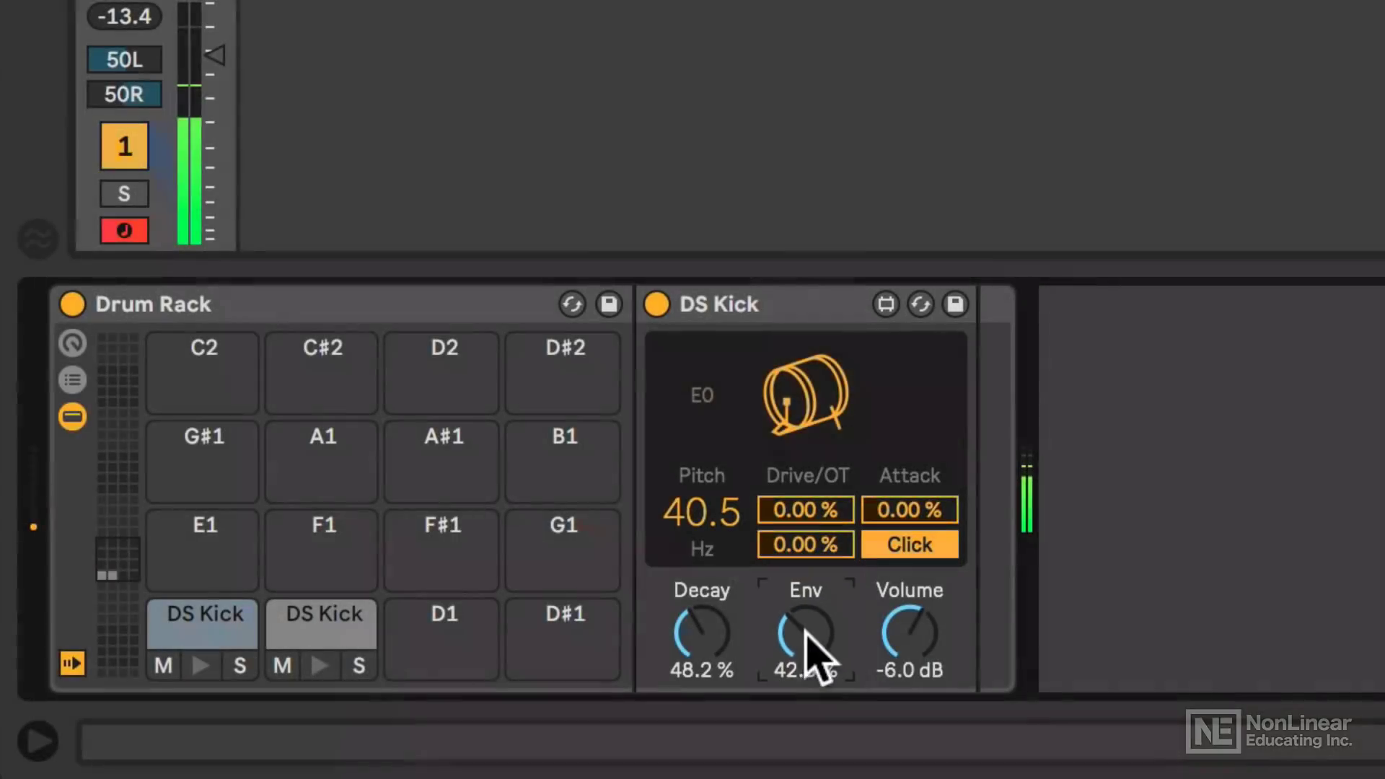
pyautogui.moveTo(695, 626)
pyautogui.mouseDown()
pyautogui.moveTo(696, 535)
pyautogui.moveTo(696, 709)
pyautogui.moveTo(698, 608)
pyautogui.mouseUp()
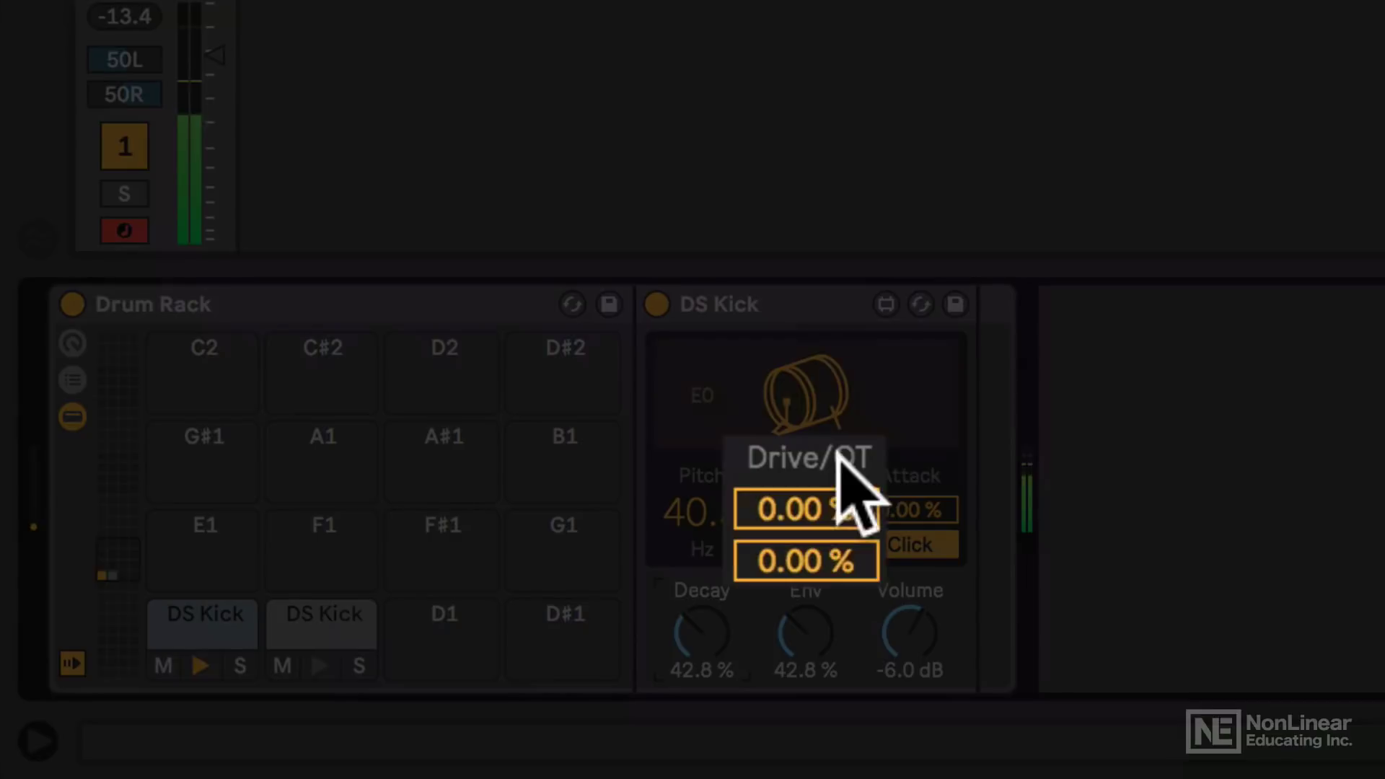
# Set the DS Kick's Drive to 9.45%, OT to 66.9% and Env to 52.7%.
pyautogui.moveTo(837, 505); pyautogui.dragTo(836, 395)
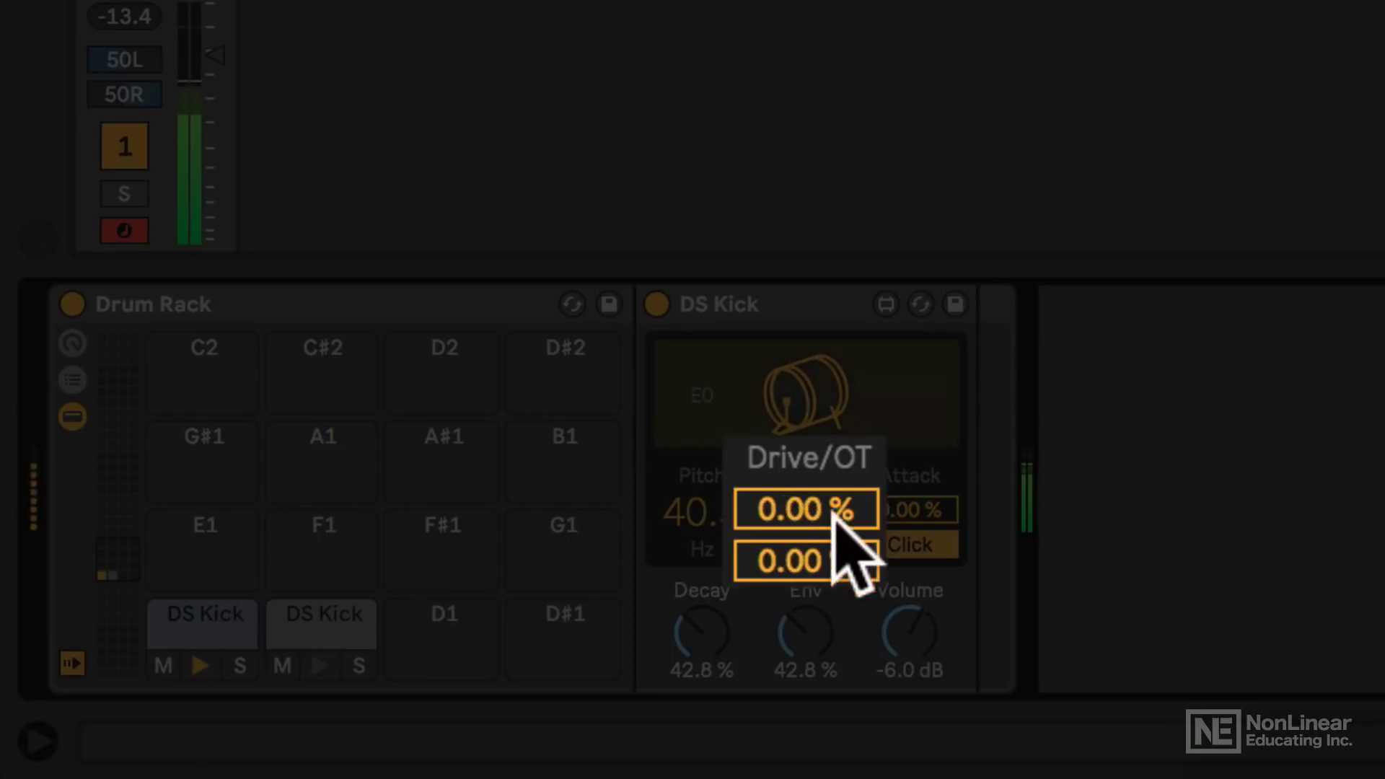
pyautogui.moveTo(822, 548); pyautogui.dragTo(822, 415)
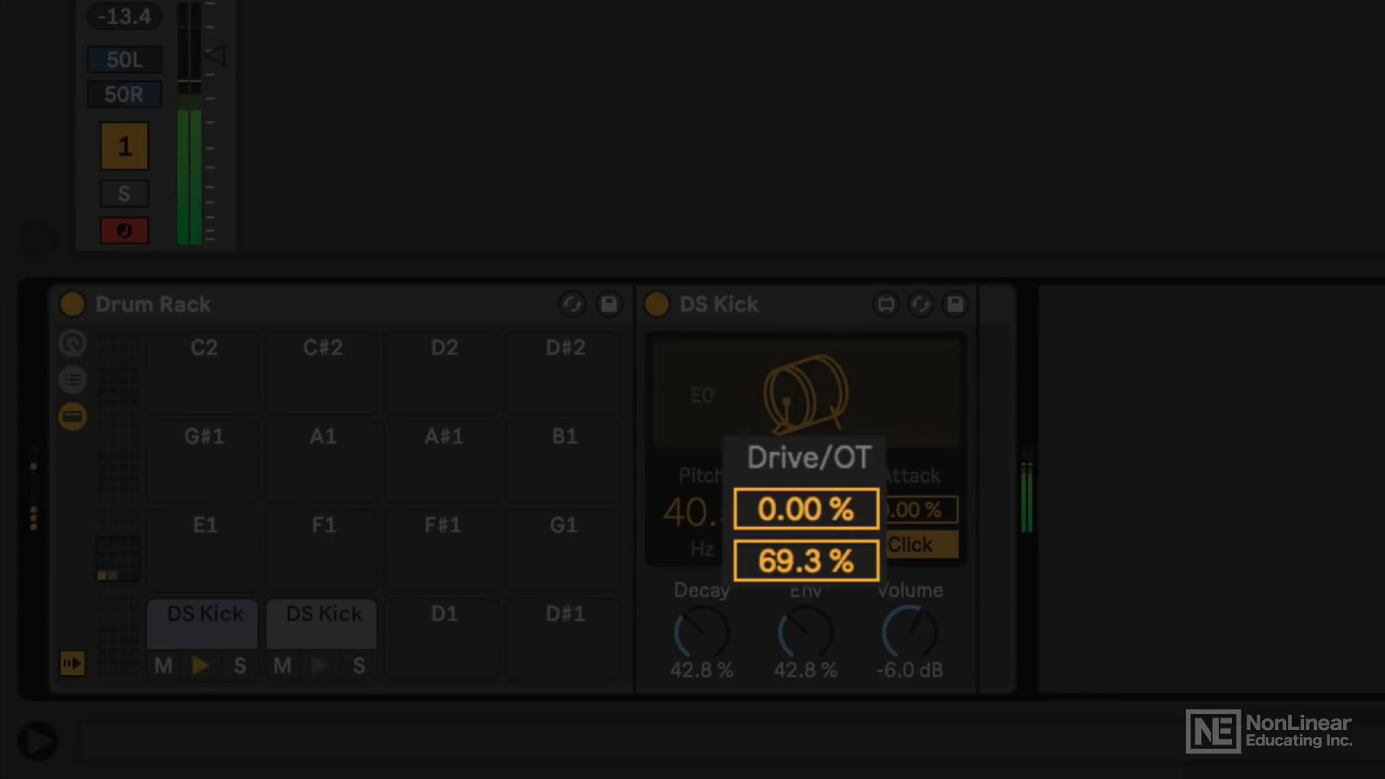
pyautogui.moveTo(829, 559); pyautogui.dragTo(813, 570)
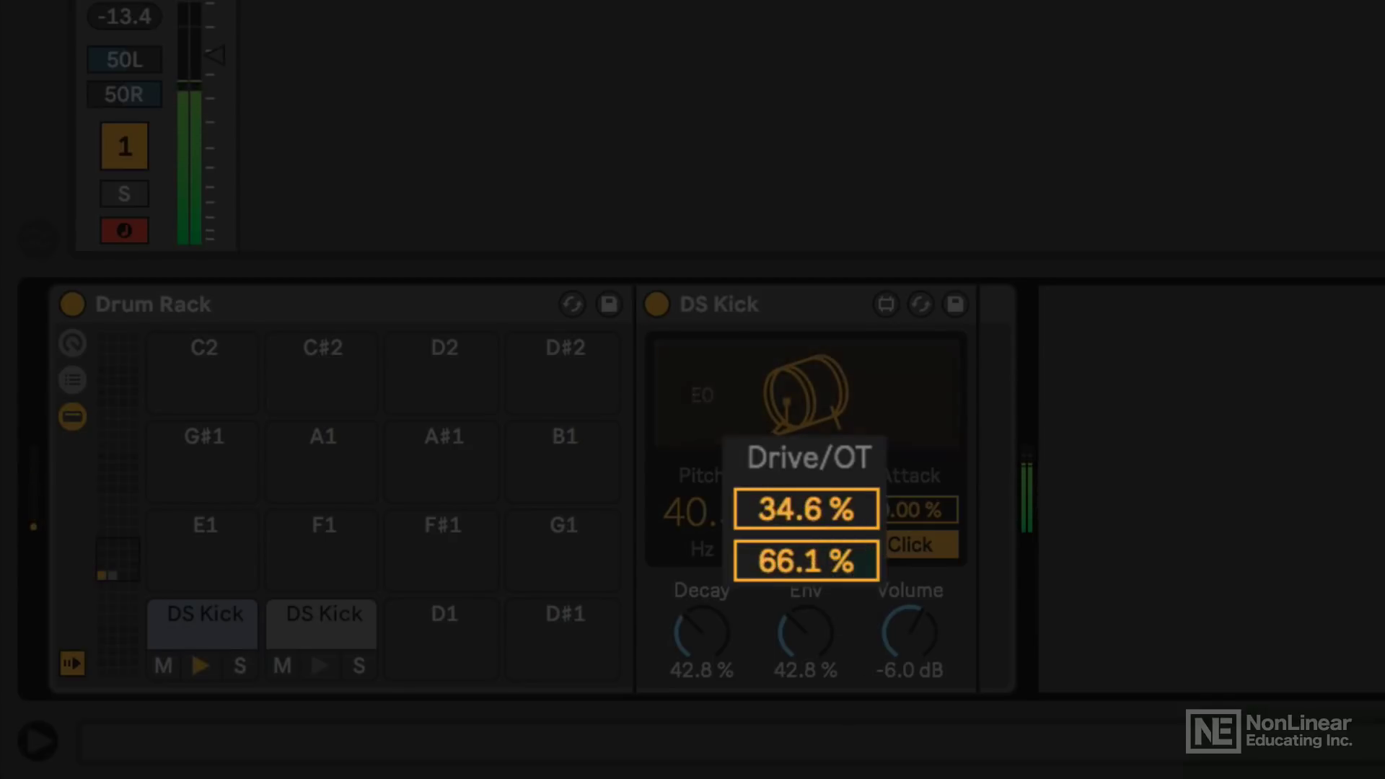
pyautogui.moveTo(808, 554); pyautogui.dragTo(813, 548)
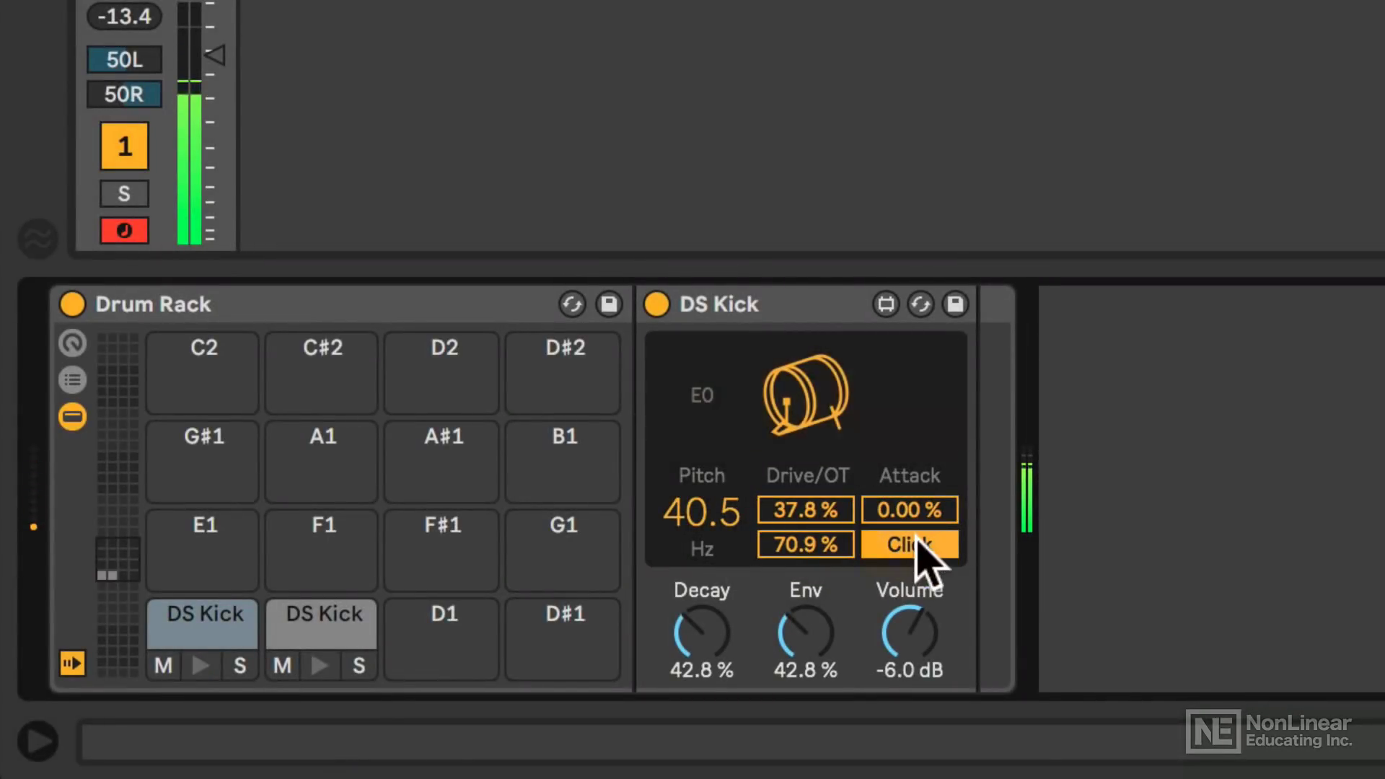
pyautogui.moveTo(811, 508); pyautogui.dragTo(811, 548)
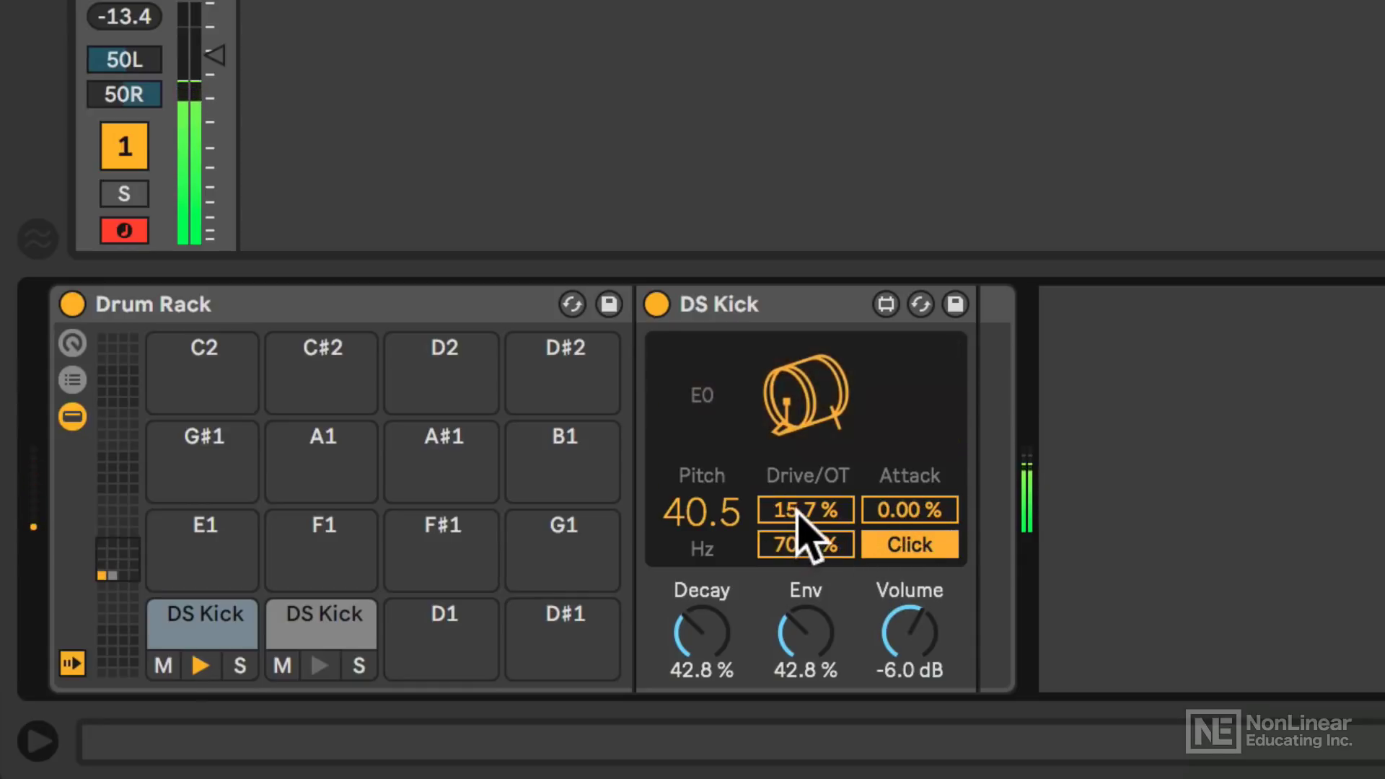
pyautogui.moveTo(804, 513); pyautogui.dragTo(809, 556)
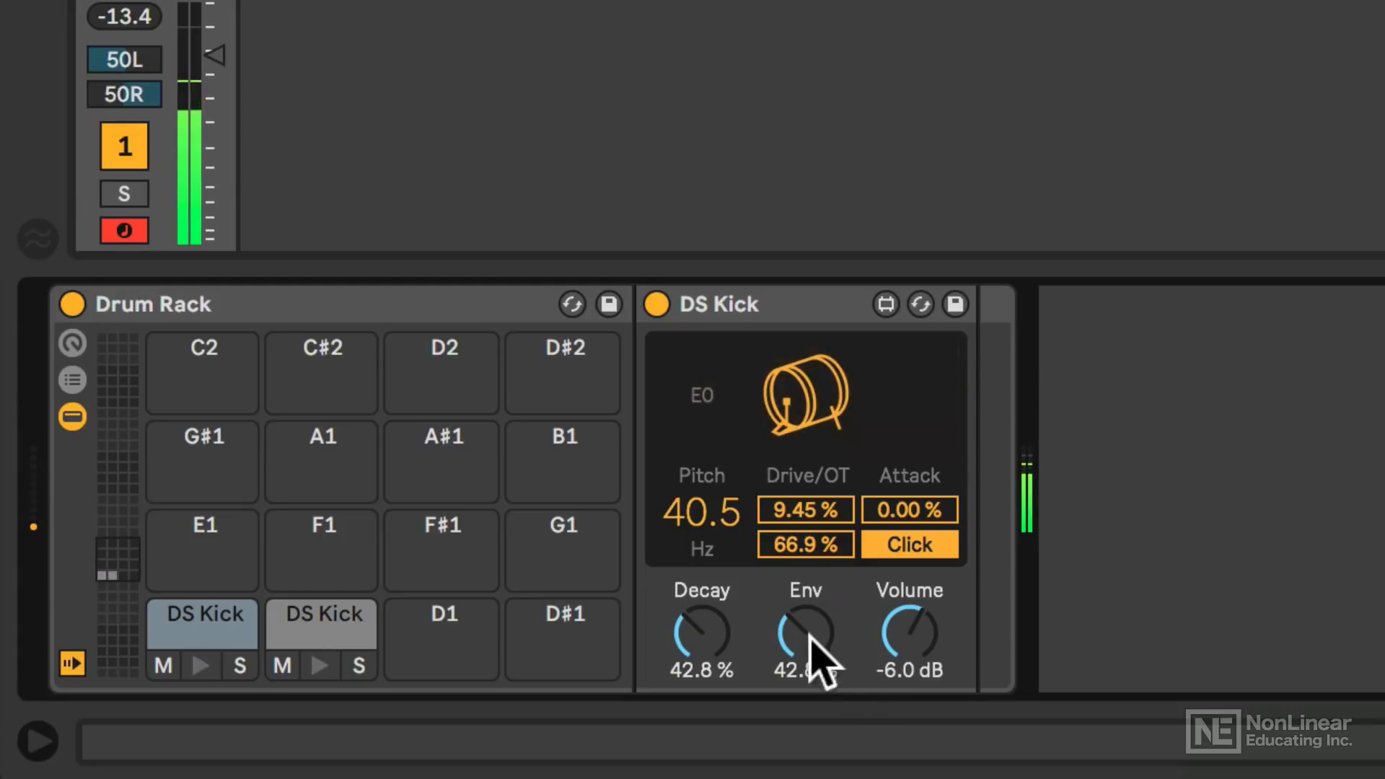
pyautogui.moveTo(820, 658); pyautogui.dragTo(819, 641)
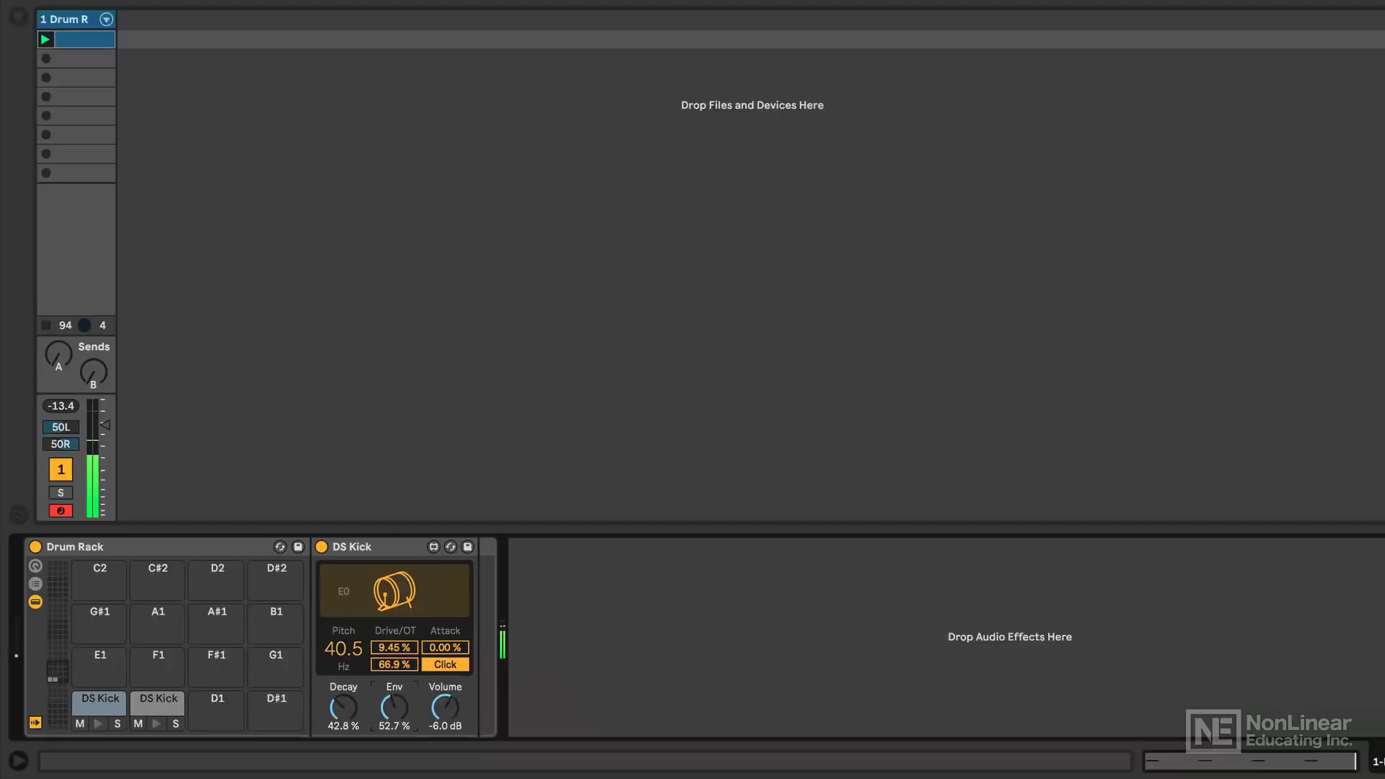
# Open the kick clip in the first slot for note editing.
pyautogui.doubleClick(92, 38)
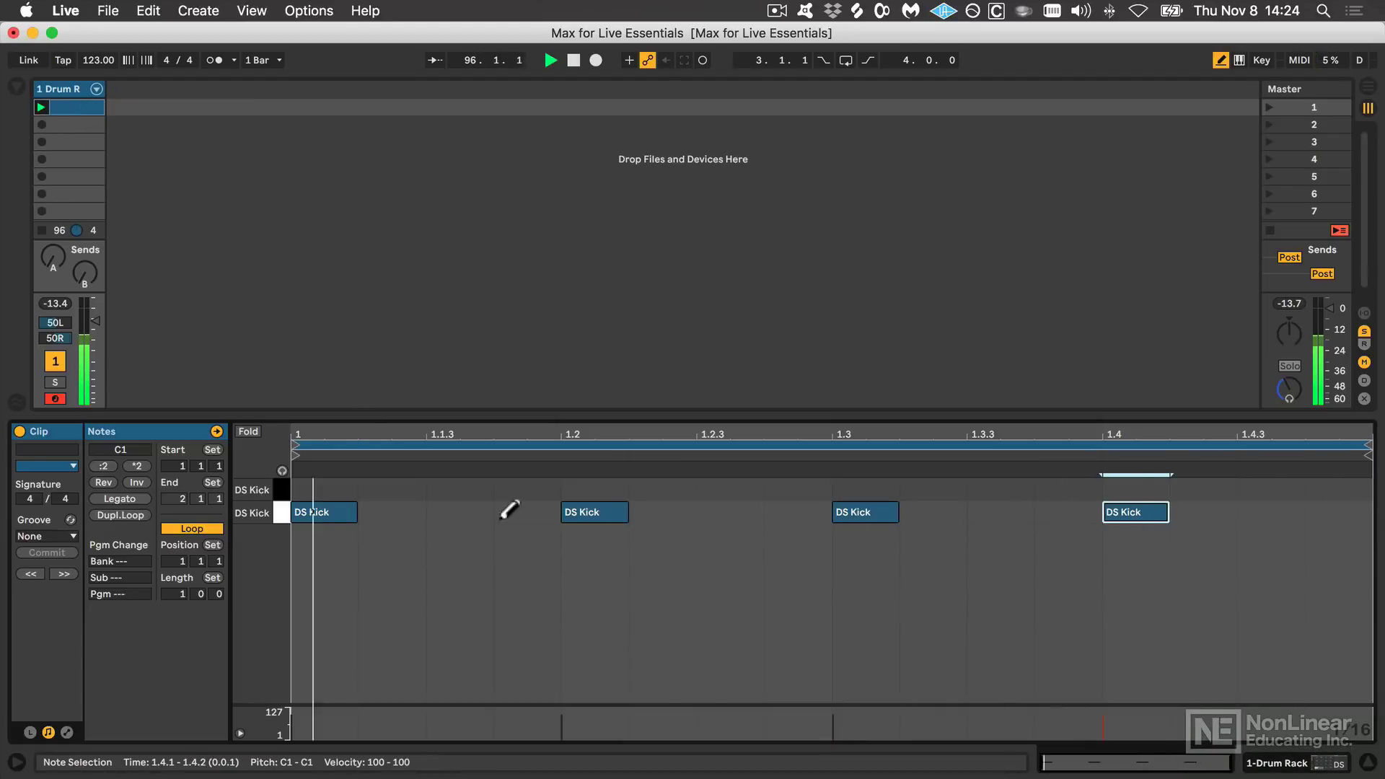